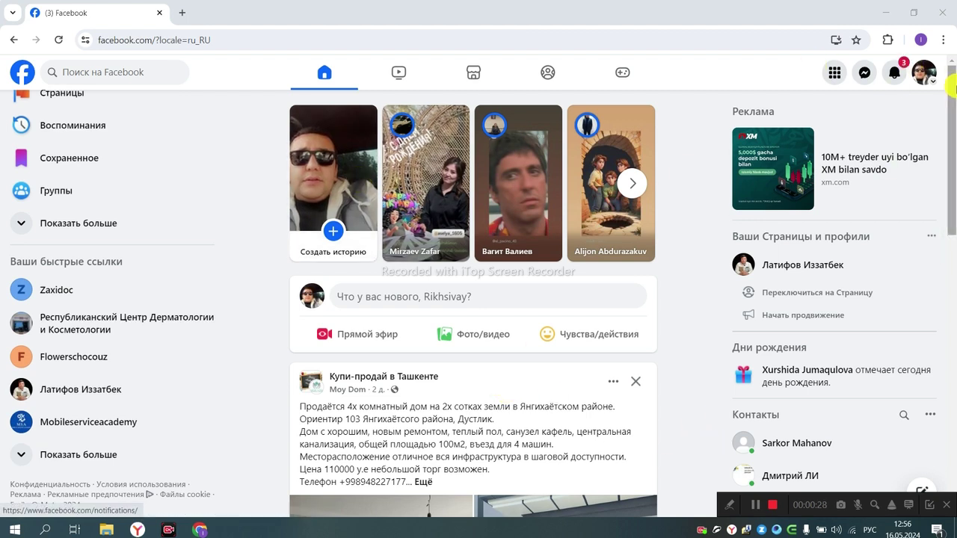
Step: Open the Facebook account menu from the profile avatar at the top right
{"action": "left_click", "coordinate": [923, 71]}
Step: Go to your own profile page and dismiss the Apple update popup
{"action": "left_click", "coordinate": [738, 114]}
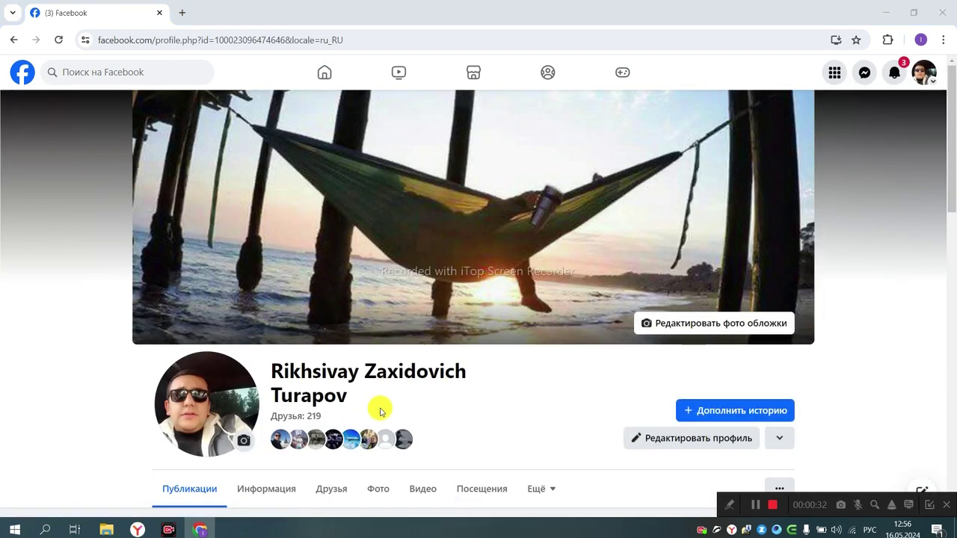
{"action": "scroll", "coordinate": [326, 292], "scroll_direction": "down", "scroll_amount": 2}
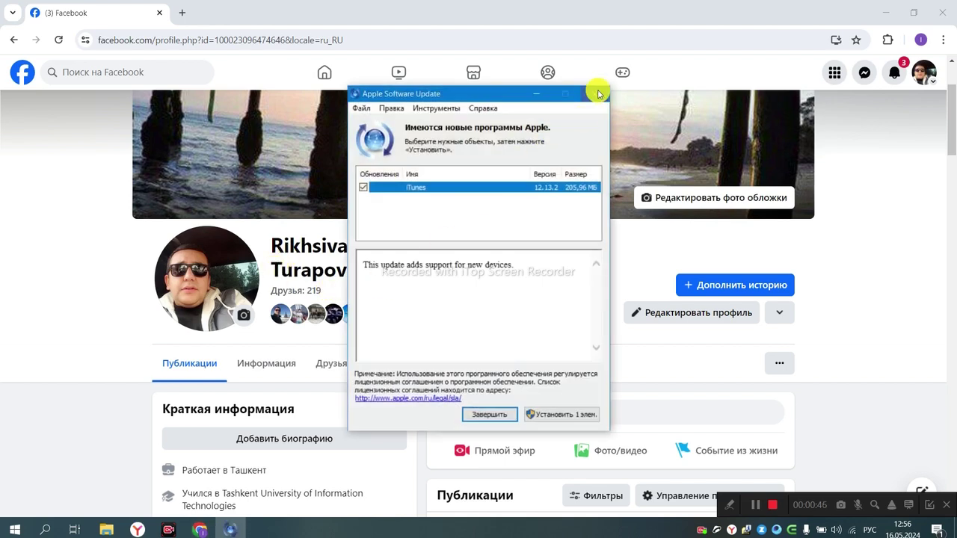
{"action": "left_click", "coordinate": [598, 92]}
{"action": "left_click_drag", "start_coordinate": [268, 242], "coordinate": [359, 273]}
{"action": "left_click", "coordinate": [396, 281]}
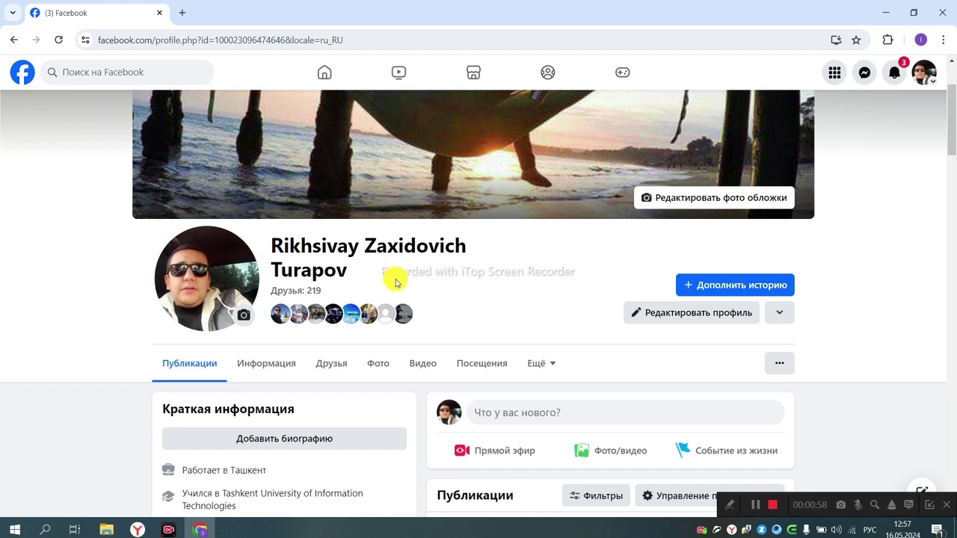
{"action": "scroll", "coordinate": [396, 282], "scroll_direction": "down", "scroll_amount": 3}
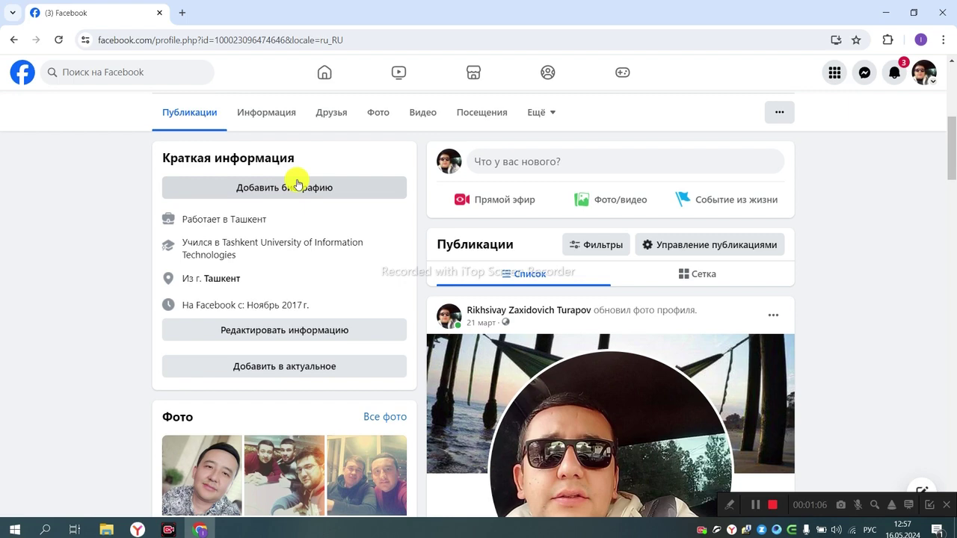
{"action": "scroll", "coordinate": [297, 183], "scroll_direction": "up", "scroll_amount": 2}
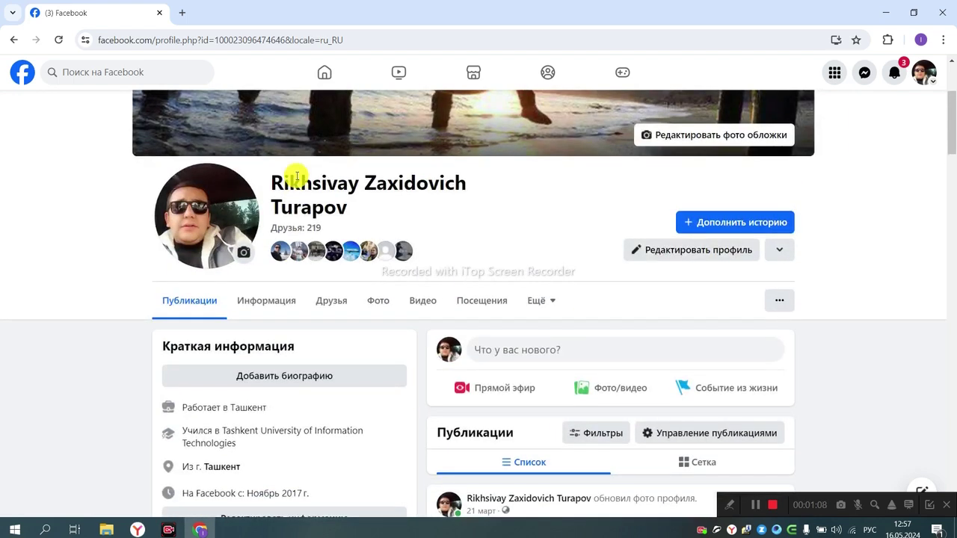
{"action": "left_click", "coordinate": [331, 297]}
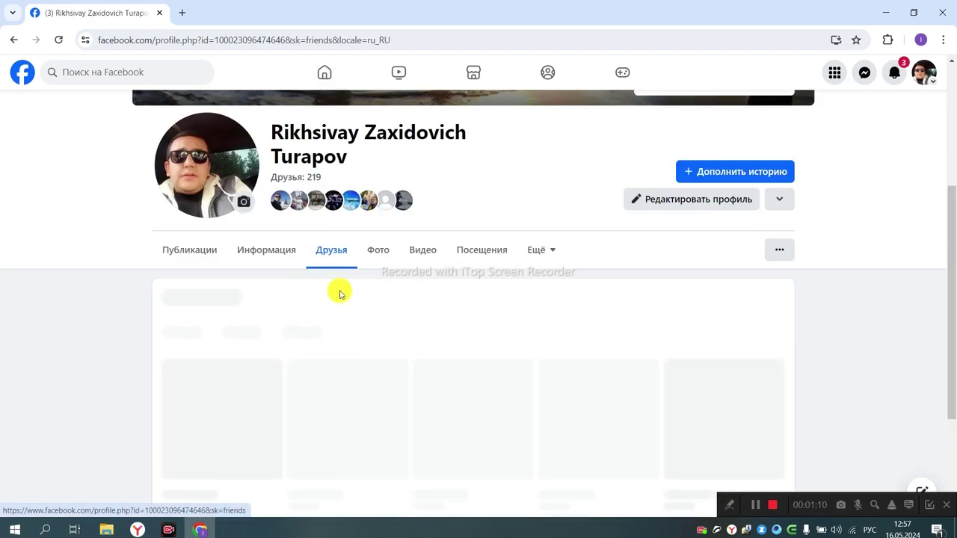
{"action": "left_click", "coordinate": [187, 254]}
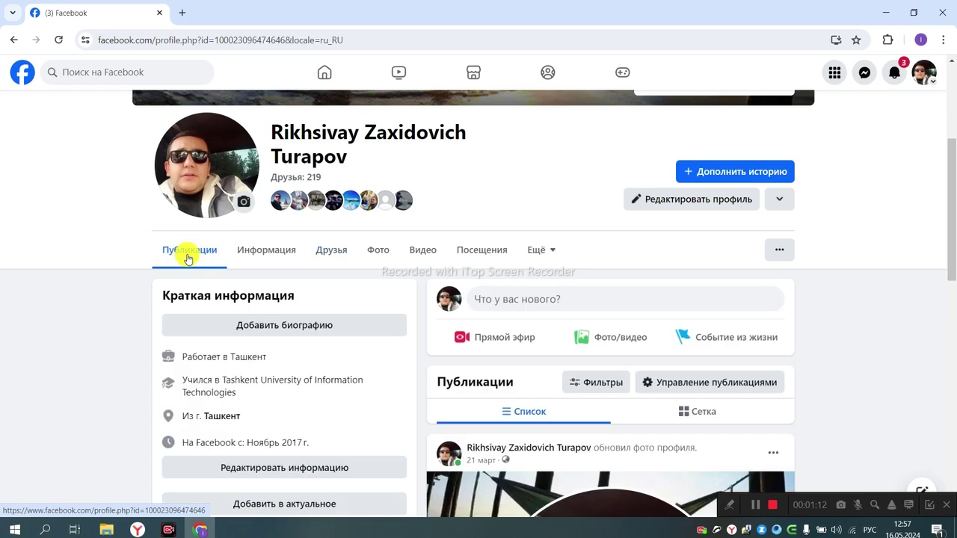
{"action": "scroll", "coordinate": [187, 258], "scroll_direction": "down", "scroll_amount": 2}
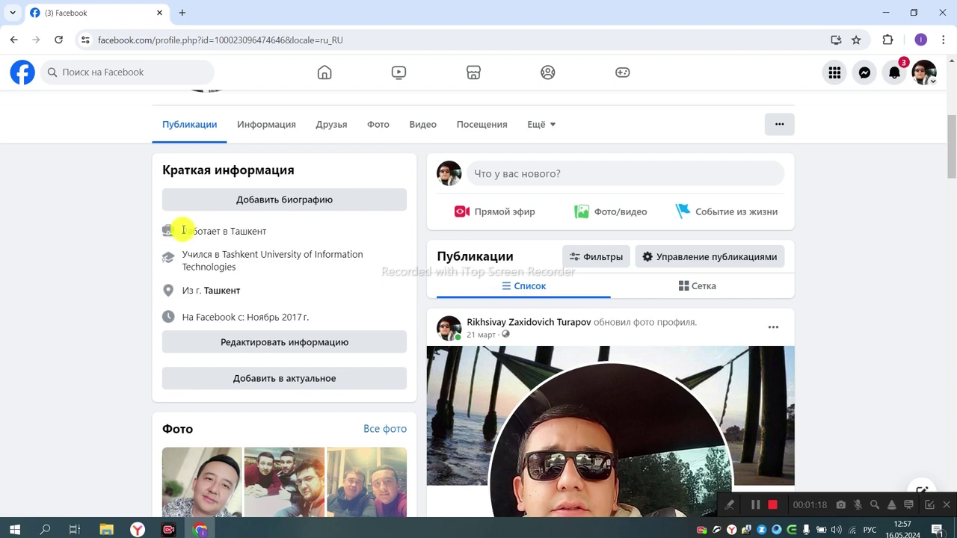
{"action": "left_click_drag", "start_coordinate": [185, 230], "coordinate": [320, 324]}
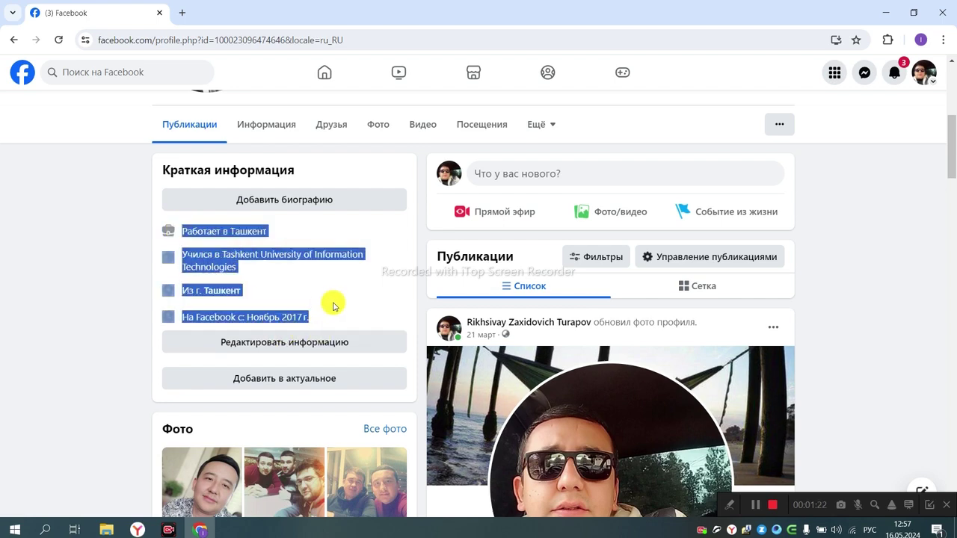
{"action": "scroll", "coordinate": [325, 276], "scroll_direction": "up", "scroll_amount": 3}
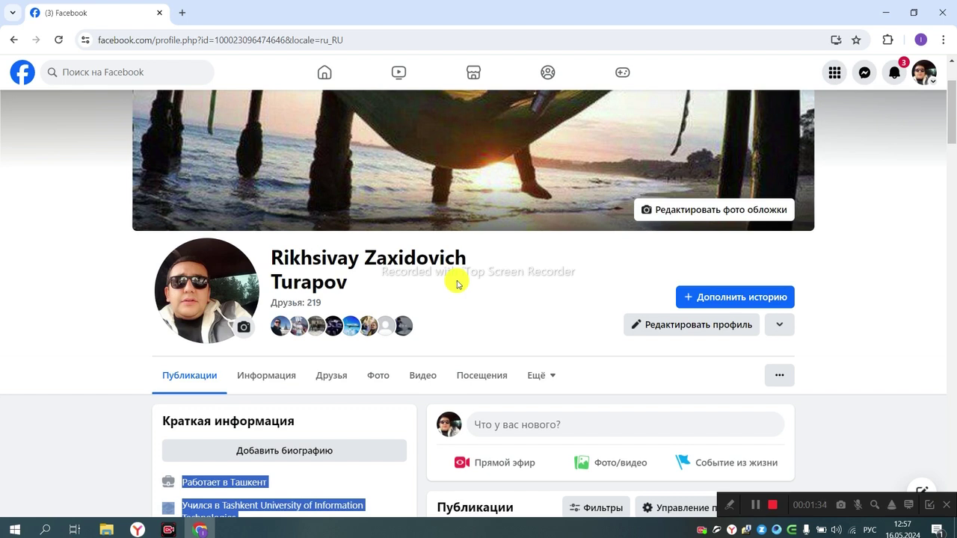
{"action": "scroll", "coordinate": [448, 283], "scroll_direction": "down", "scroll_amount": 1}
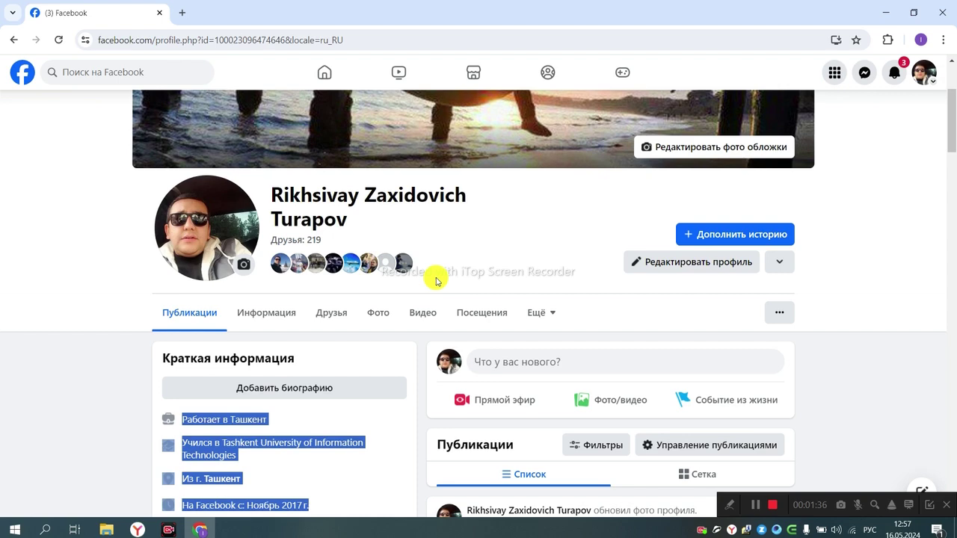
{"action": "scroll", "coordinate": [437, 281], "scroll_direction": "down", "scroll_amount": 4}
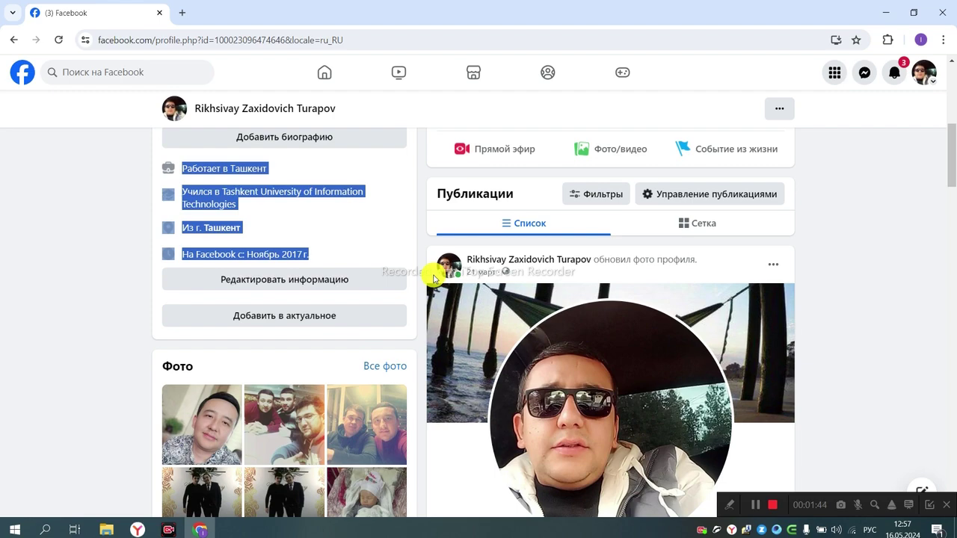
{"action": "scroll", "coordinate": [434, 277], "scroll_direction": "down", "scroll_amount": 15}
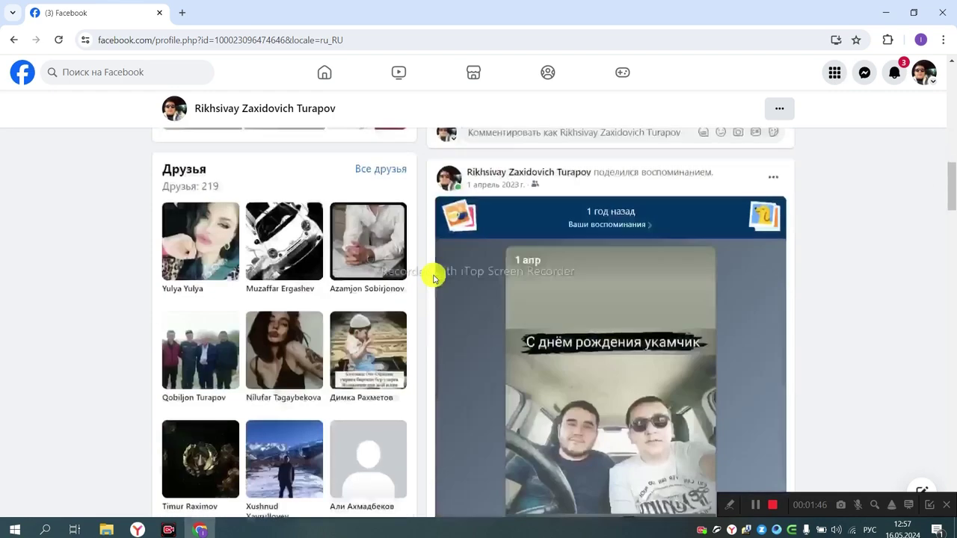
{"action": "scroll", "coordinate": [530, 231], "scroll_direction": "down", "scroll_amount": 10}
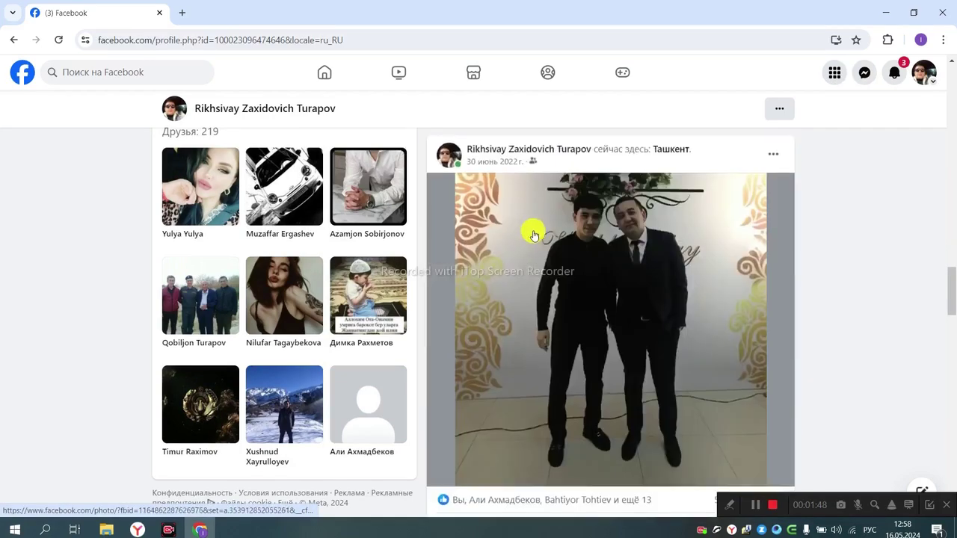
{"action": "scroll", "coordinate": [530, 231], "scroll_direction": "down", "scroll_amount": 12}
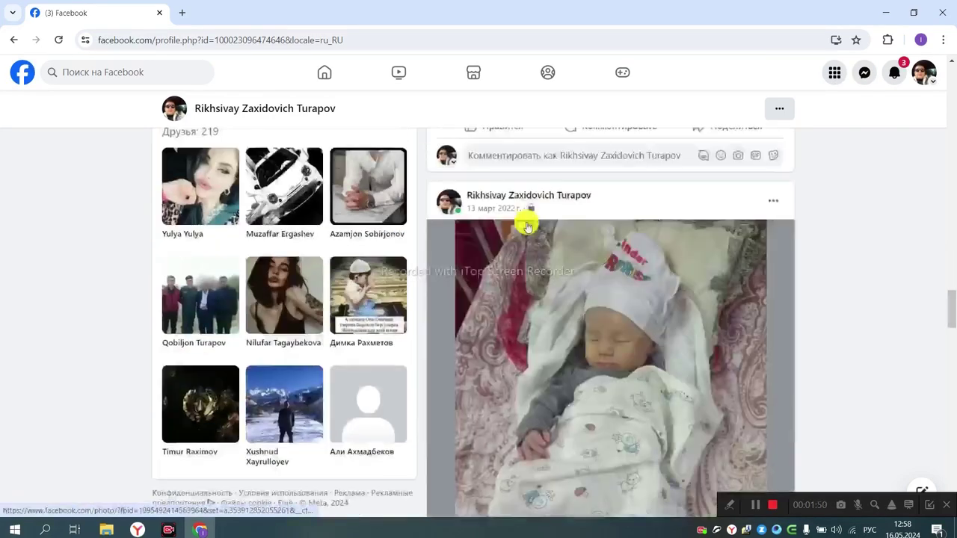
{"action": "scroll", "coordinate": [524, 222], "scroll_direction": "up", "scroll_amount": 5}
{"action": "scroll", "coordinate": [525, 222], "scroll_direction": "up", "scroll_amount": 15}
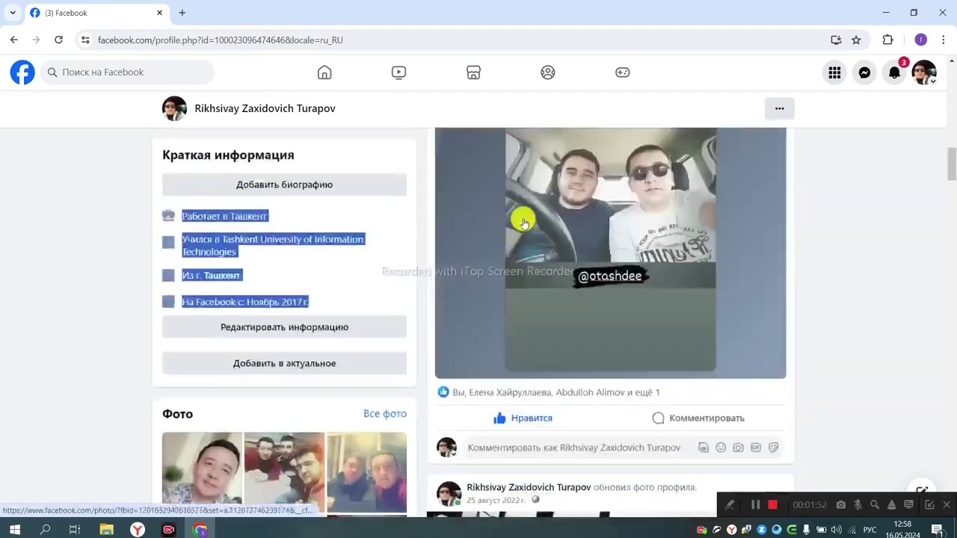
{"action": "scroll", "coordinate": [525, 222], "scroll_direction": "up", "scroll_amount": 1}
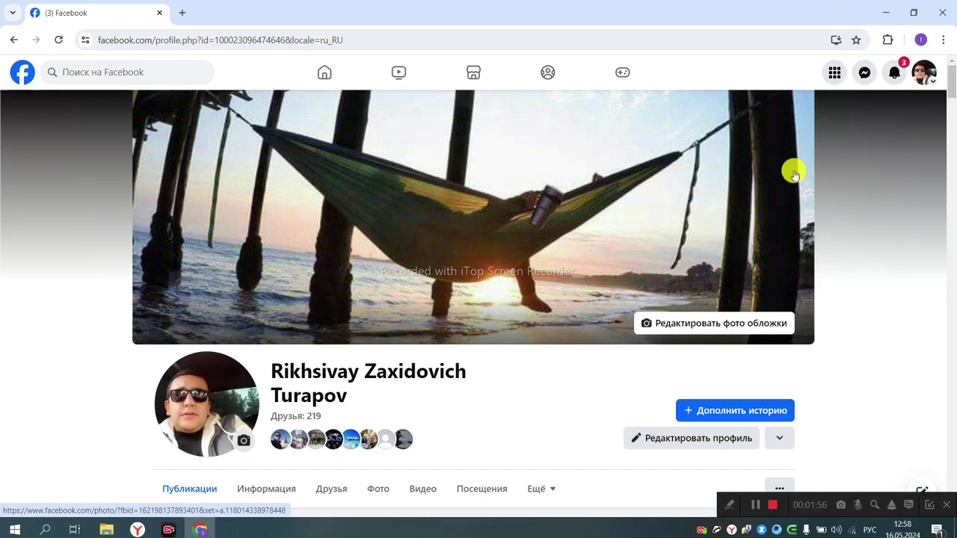
{"action": "left_click", "coordinate": [922, 75]}
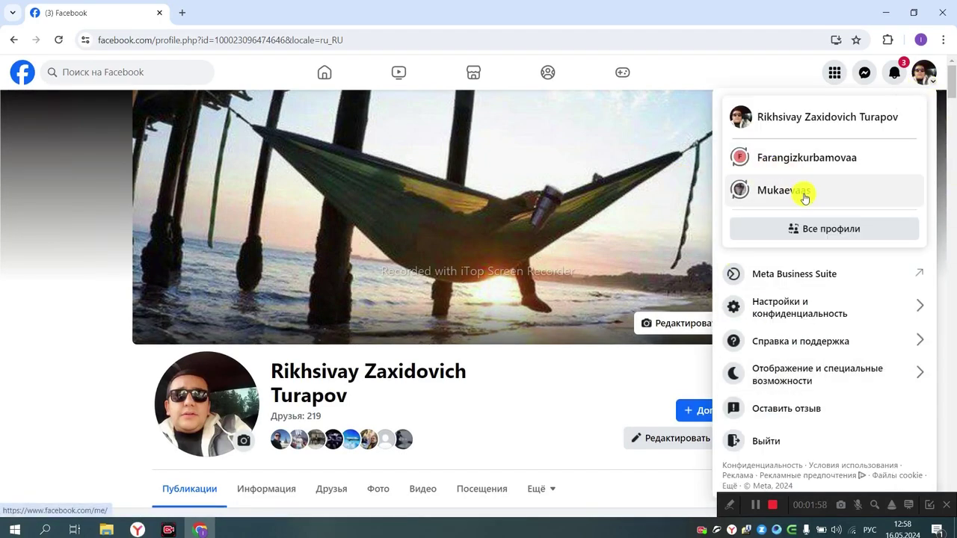
{"action": "left_click", "coordinate": [815, 229]}
{"action": "scroll", "coordinate": [421, 338], "scroll_direction": "down", "scroll_amount": 2}
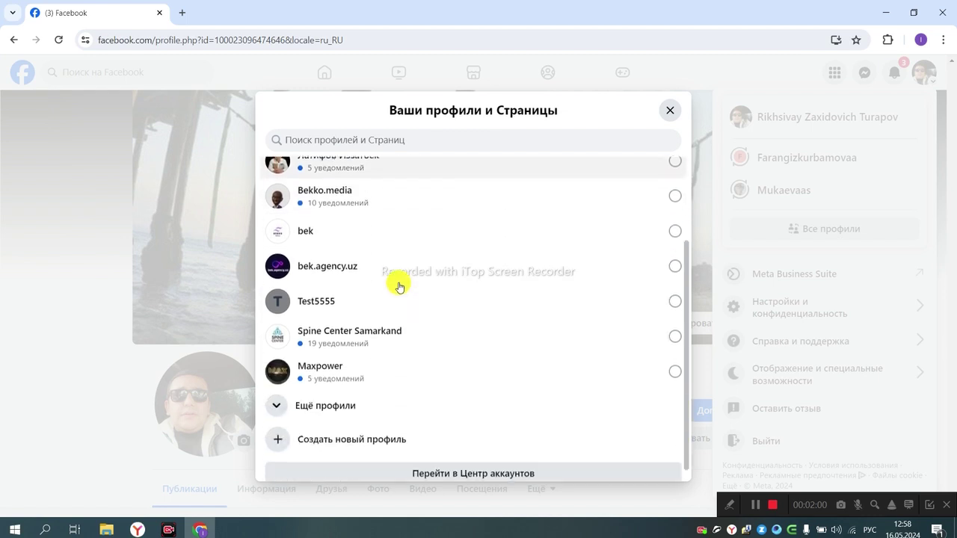
{"action": "scroll", "coordinate": [444, 334], "scroll_direction": "up", "scroll_amount": 3}
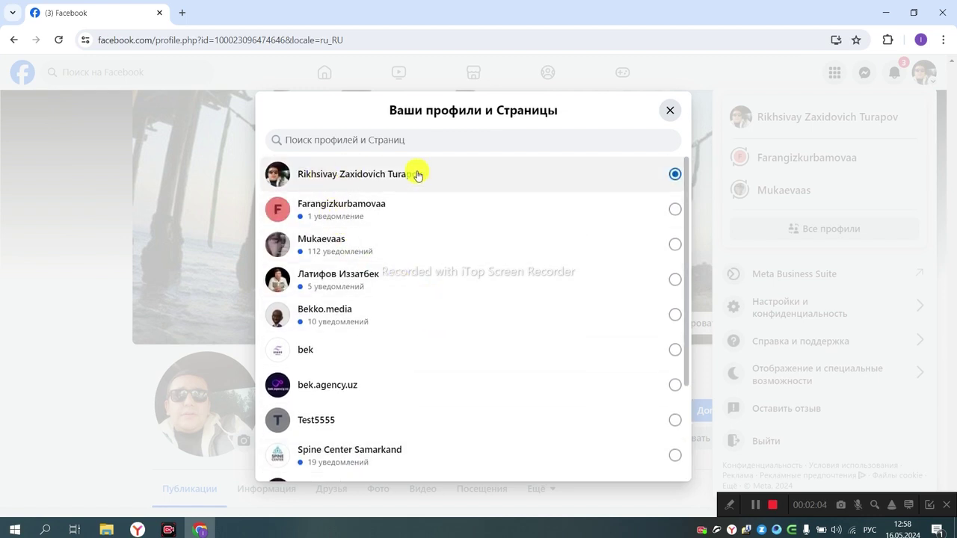
{"action": "scroll", "coordinate": [328, 303], "scroll_direction": "down", "scroll_amount": 2}
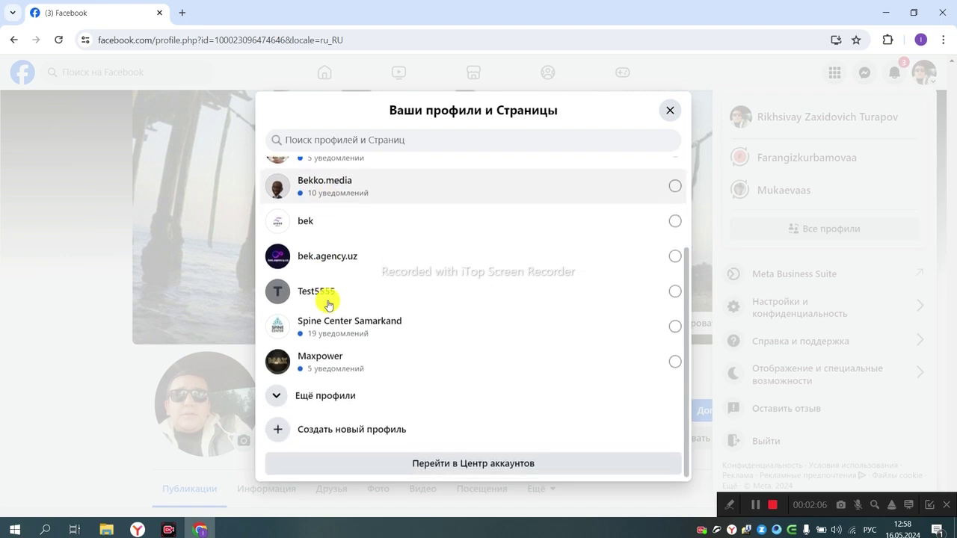
{"action": "scroll", "coordinate": [326, 301], "scroll_direction": "up", "scroll_amount": 3}
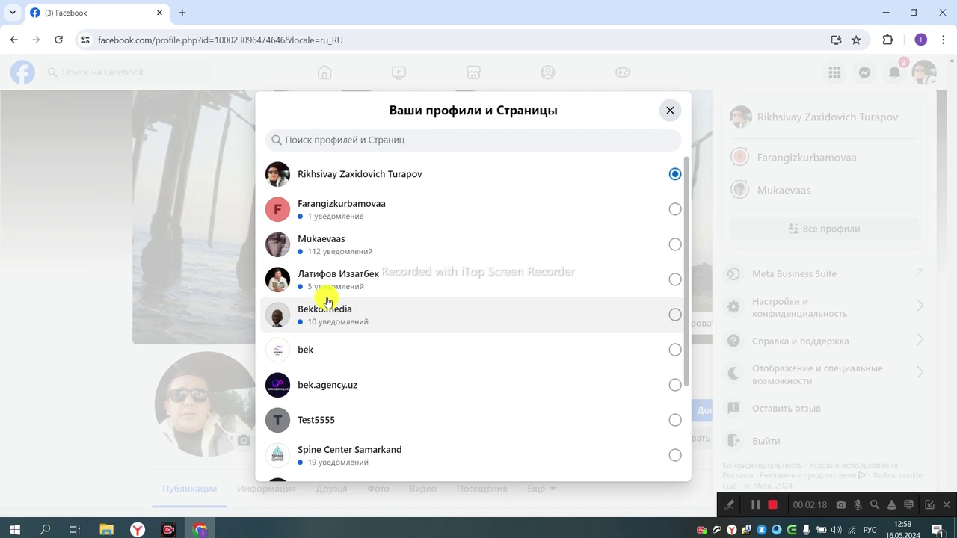
{"action": "left_click", "coordinate": [666, 109]}
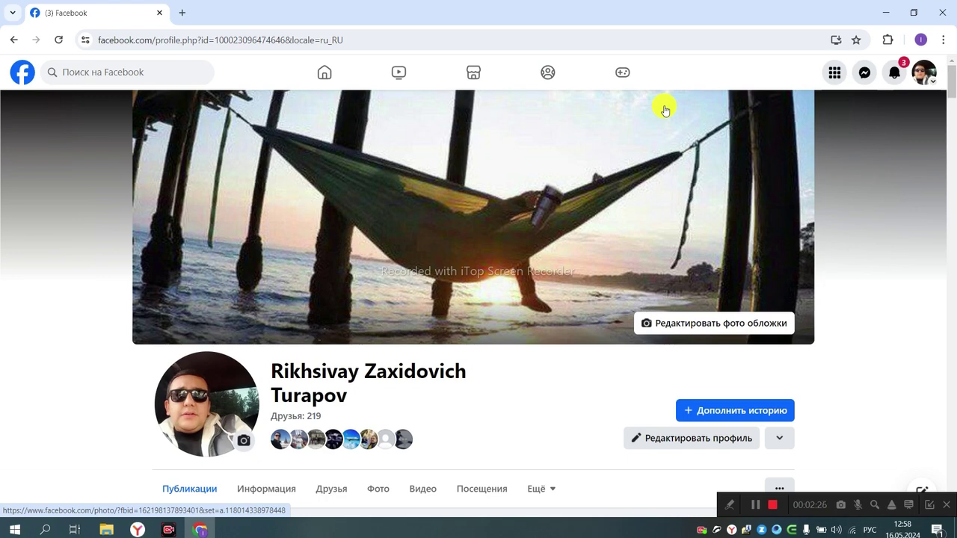
Step: Briefly open and close the profile editor, then check the notifications list
{"action": "scroll", "coordinate": [665, 107], "scroll_direction": "down", "scroll_amount": 3}
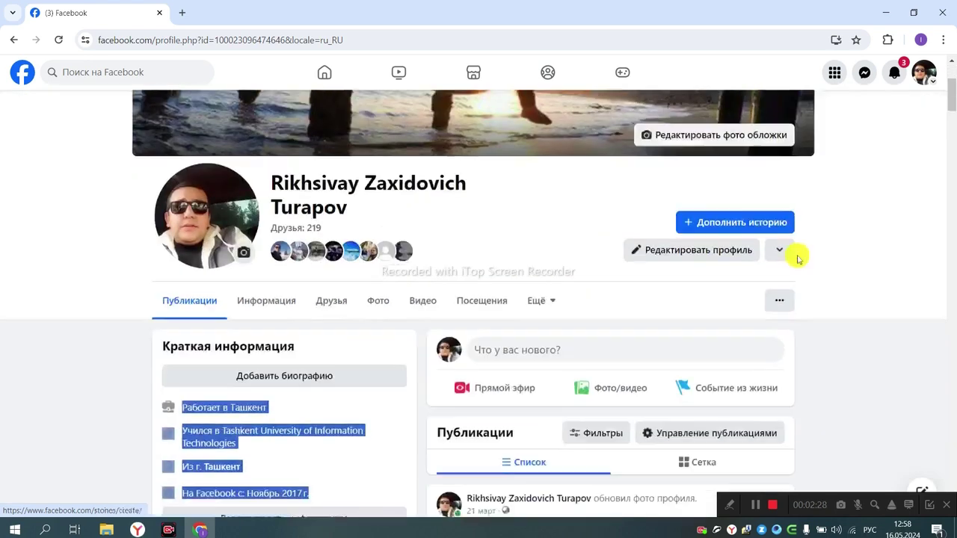
{"action": "left_click", "coordinate": [710, 254]}
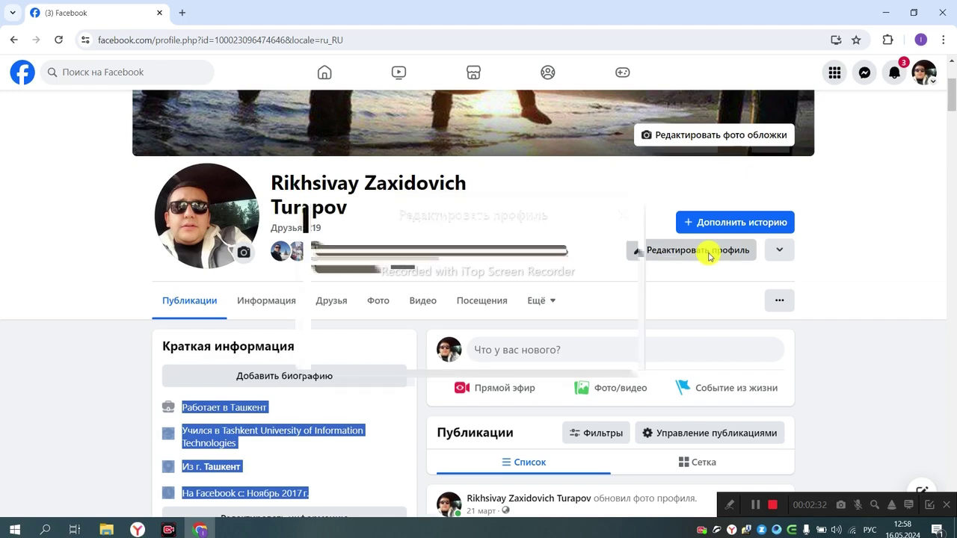
{"action": "left_click", "coordinate": [670, 108]}
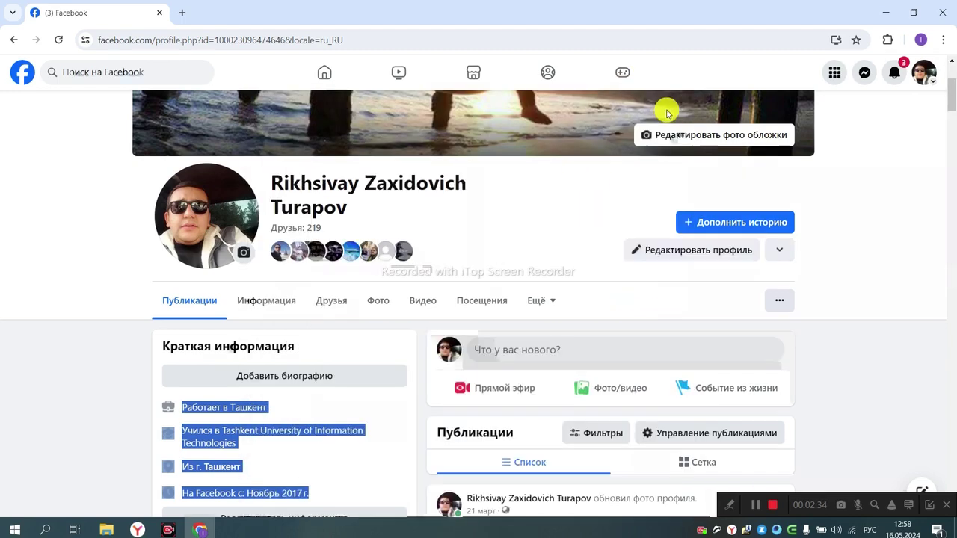
{"action": "left_click", "coordinate": [894, 72]}
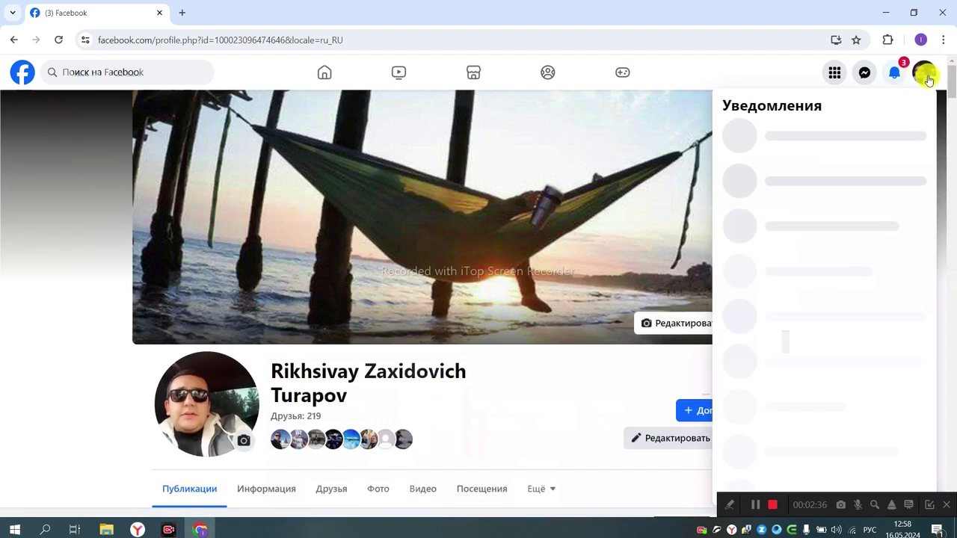
Step: Reach the full Settings page via Настройки и конфиденциальность > Настройки
{"action": "left_click", "coordinate": [924, 72]}
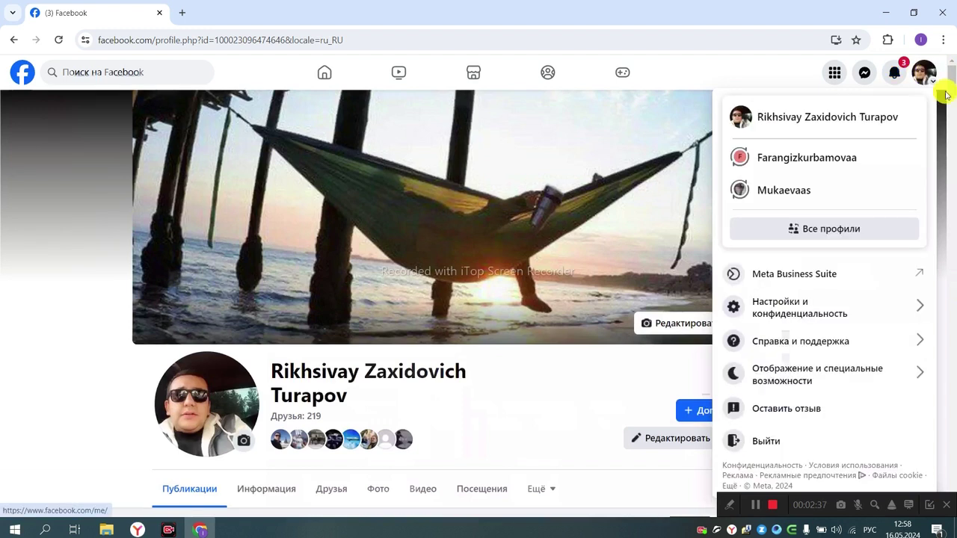
{"action": "left_click", "coordinate": [765, 311]}
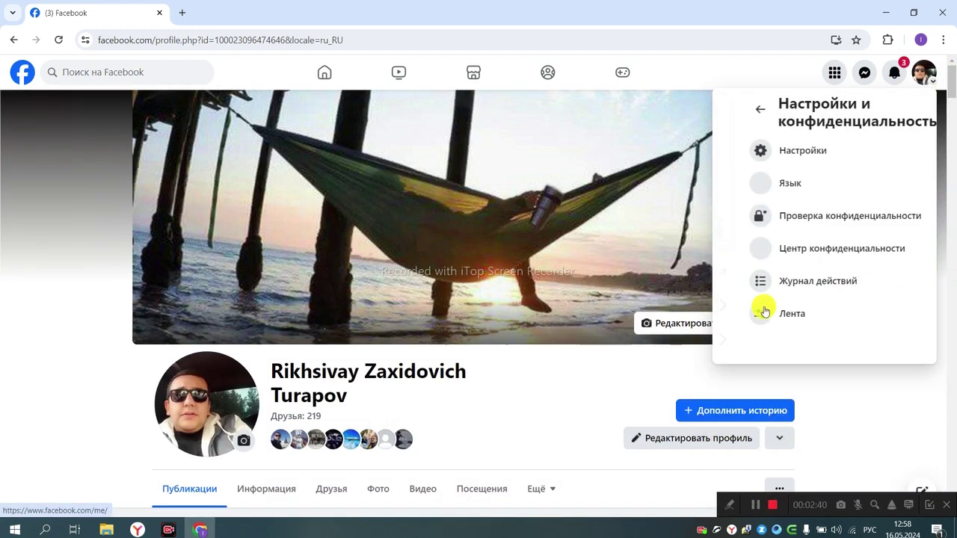
{"action": "left_click", "coordinate": [774, 151]}
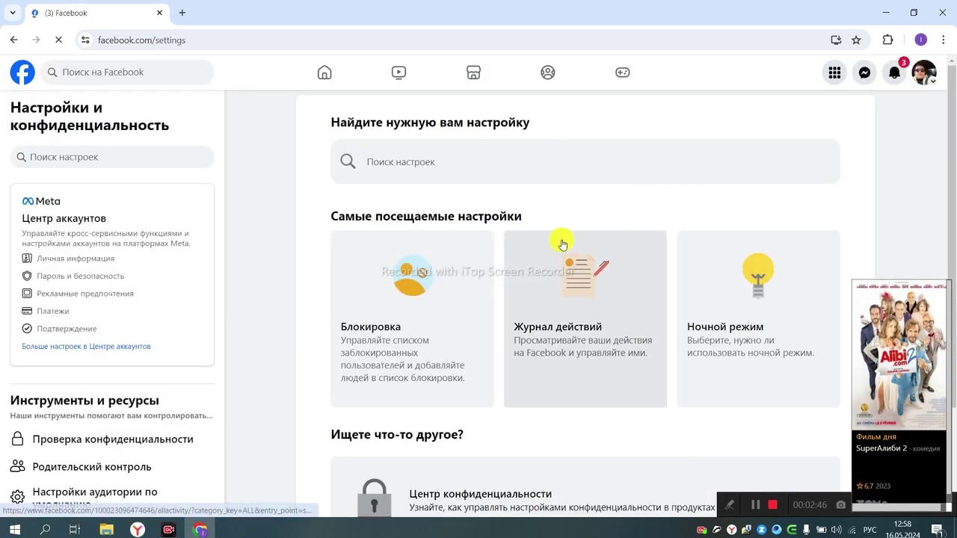
{"action": "left_click", "coordinate": [103, 294]}
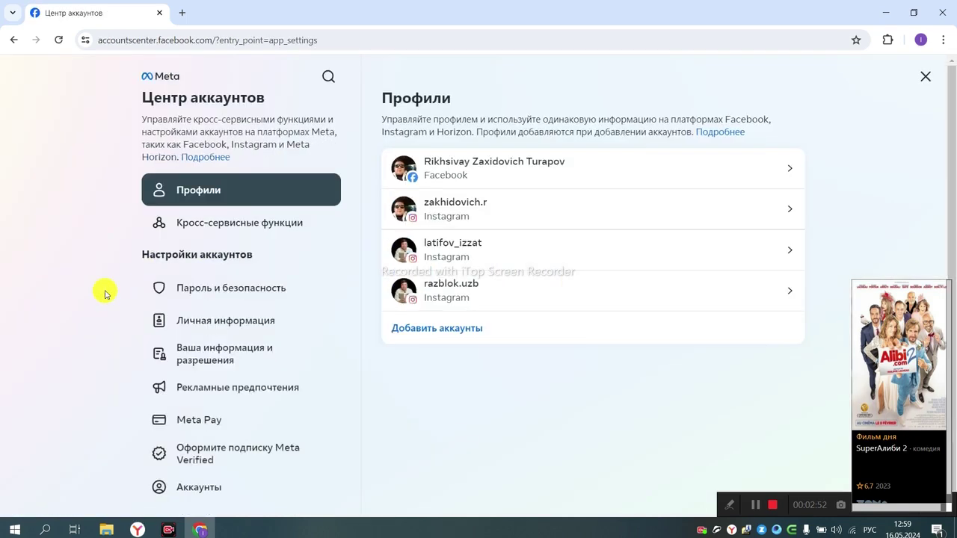
{"action": "left_click", "coordinate": [592, 180]}
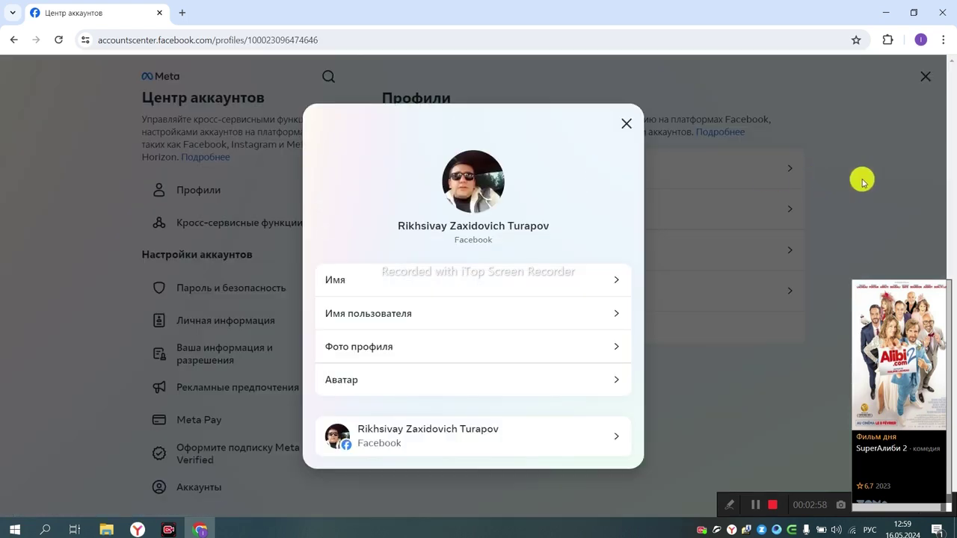
{"action": "left_click", "coordinate": [344, 286]}
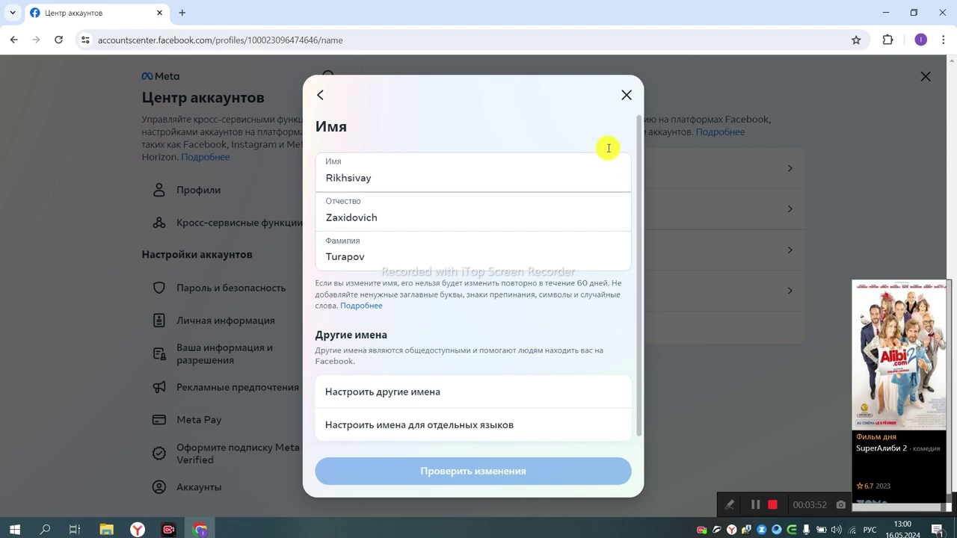
{"action": "left_click", "coordinate": [628, 96]}
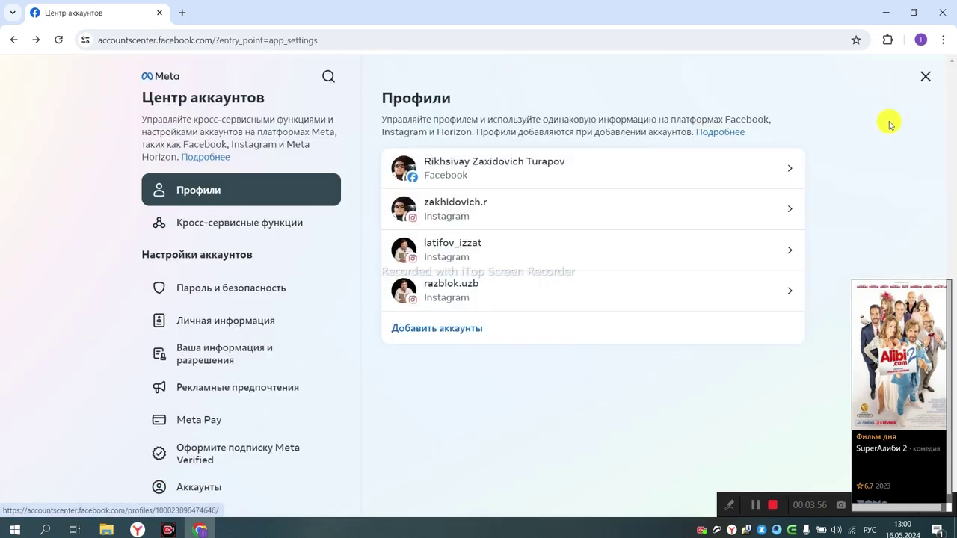
Step: Leave Accounts Center and go to Страницы from the Menu grid
{"action": "left_click", "coordinate": [919, 80]}
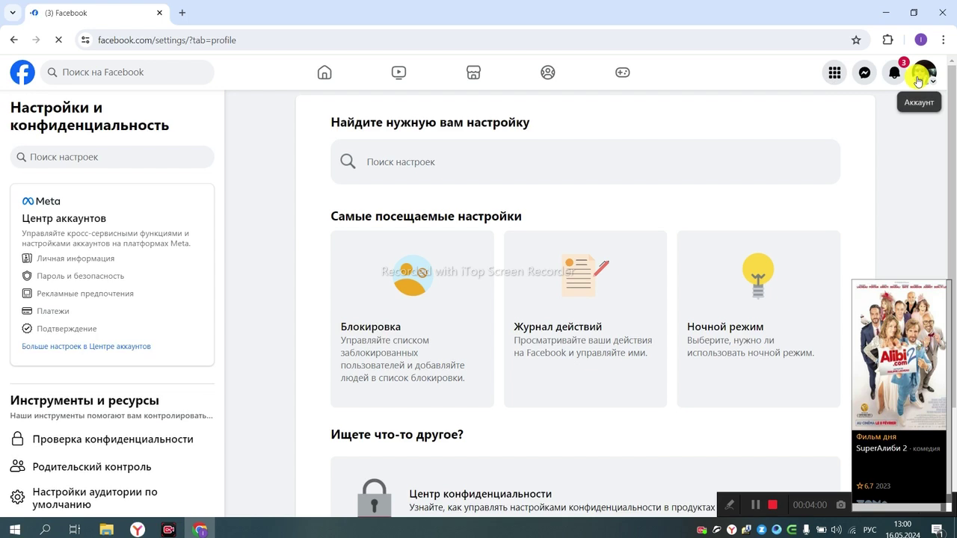
{"action": "left_click", "coordinate": [920, 80]}
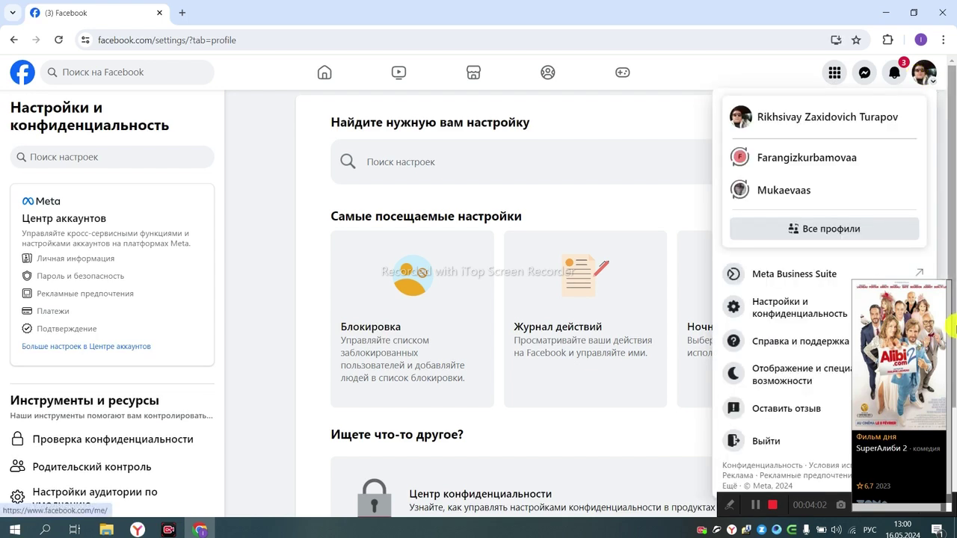
{"action": "left_click", "coordinate": [833, 78]}
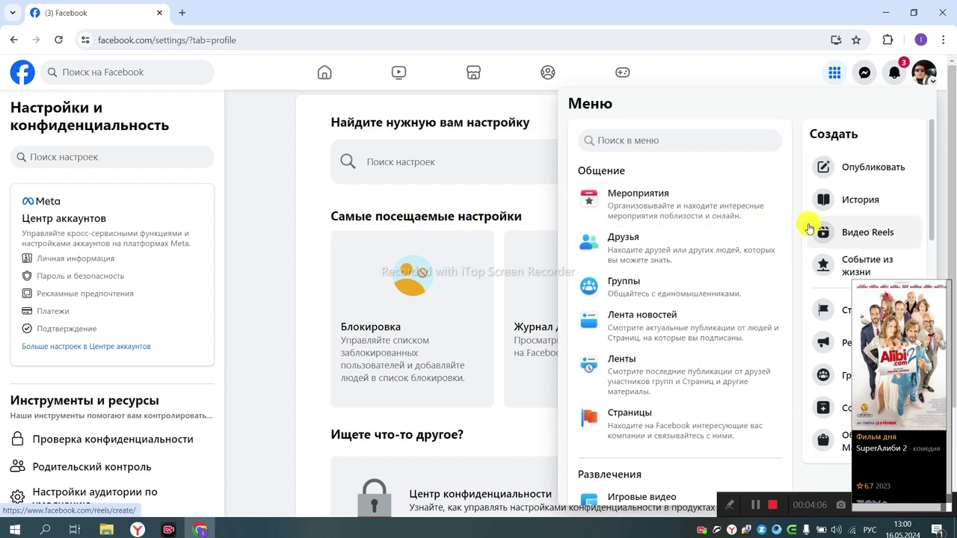
{"action": "left_click", "coordinate": [593, 426]}
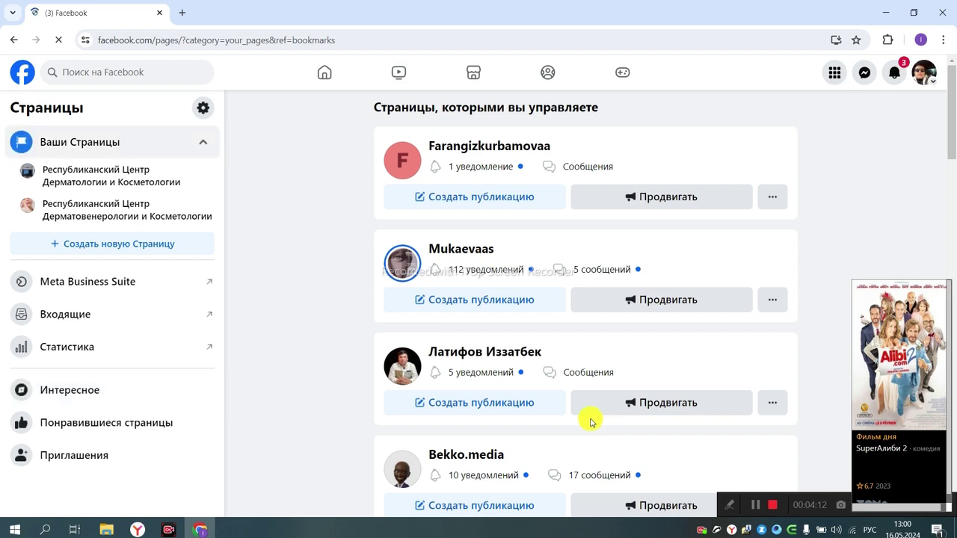
Step: Start creating a new Page and name it Testucun555
{"action": "left_click", "coordinate": [67, 251]}
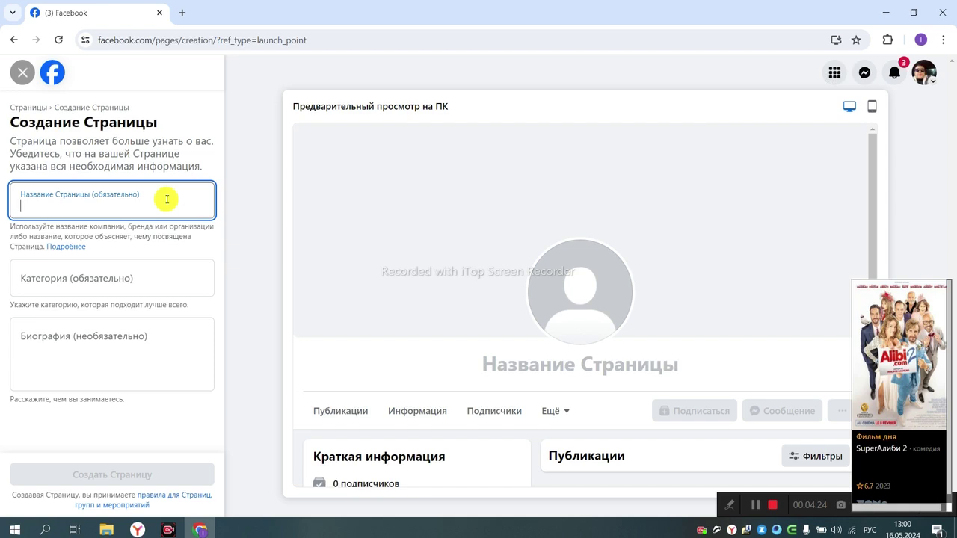
{"action": "key", "text": "alt+shift"}
{"action": "type", "text": "JY"}
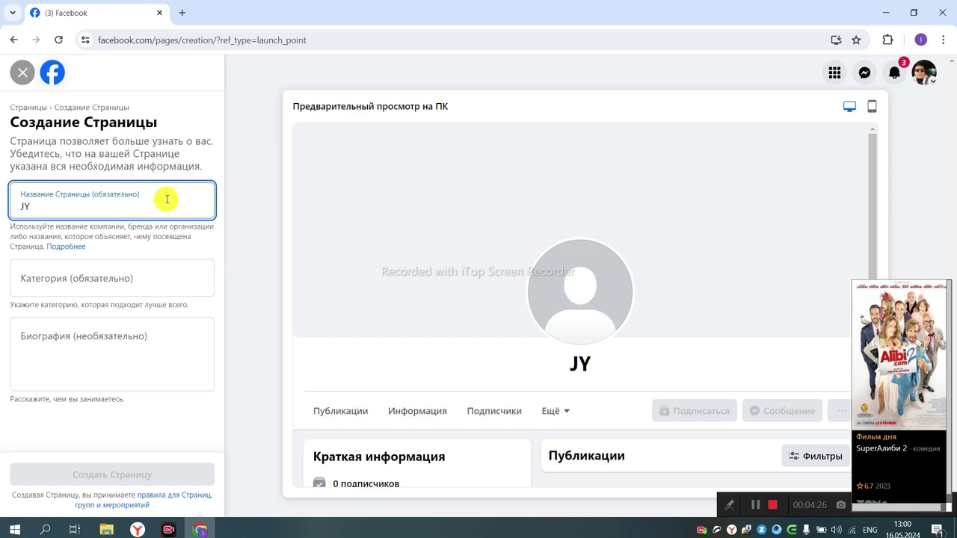
{"action": "key", "text": "BackSpace"}
{"action": "key", "text": "BackSpace"}
{"action": "type", "text": "Test"}
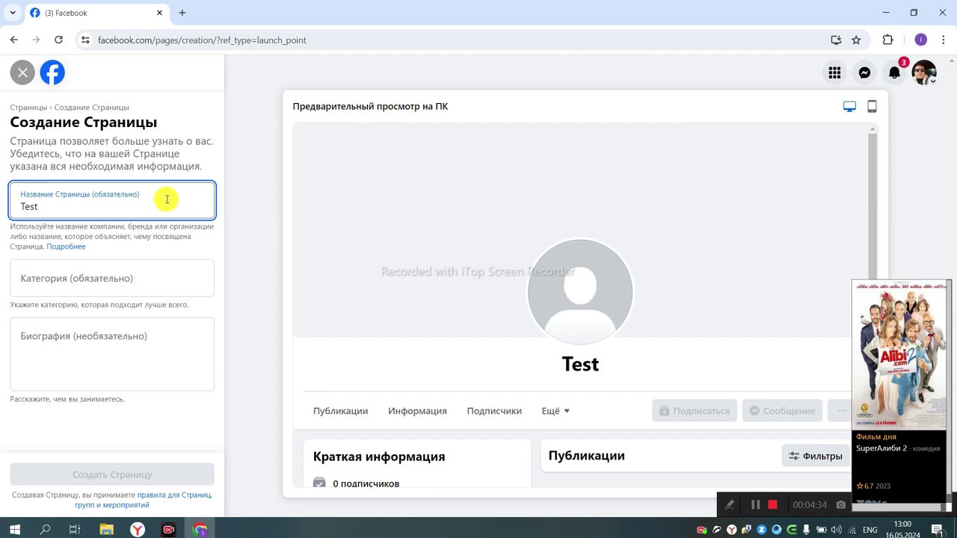
{"action": "type", "text": "ucun"}
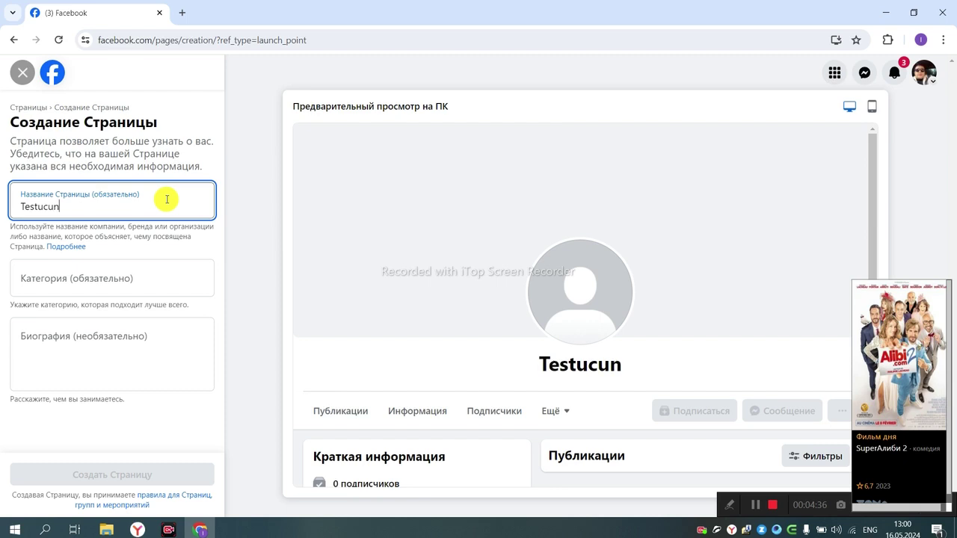
{"action": "type", "text": " 55"}
{"action": "key", "text": "BackSpace"}
{"action": "key", "text": "BackSpace"}
{"action": "key", "text": "BackSpace"}
{"action": "type", "text": "555"}
Step: Set the Page category to the health and healthy lifestyle website
{"action": "left_click", "coordinate": [100, 275]}
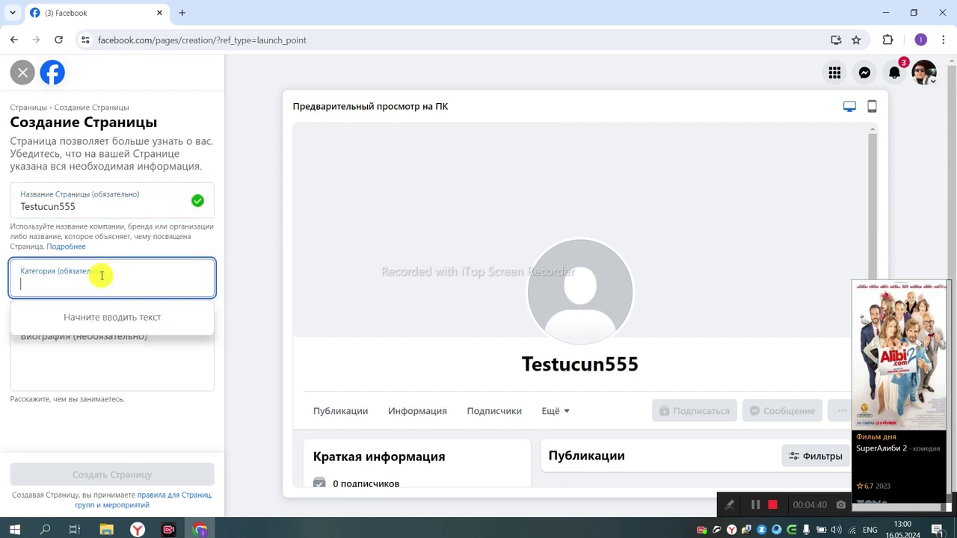
{"action": "key", "text": "alt+shift"}
{"action": "type", "text": "орн"}
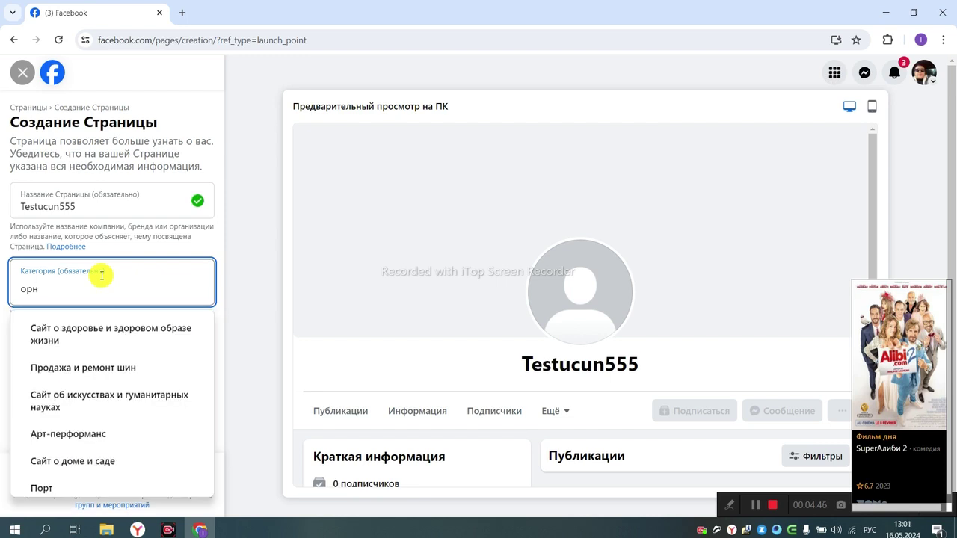
{"action": "left_click", "coordinate": [86, 346]}
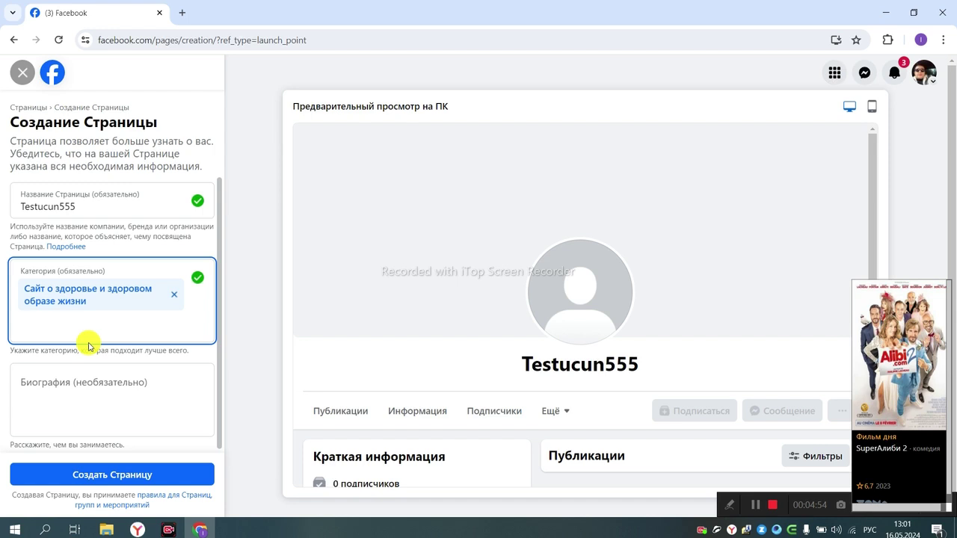
Step: Enter the Page biography 'онлайн товарлар'
{"action": "scroll", "coordinate": [186, 326], "scroll_direction": "down", "scroll_amount": 1}
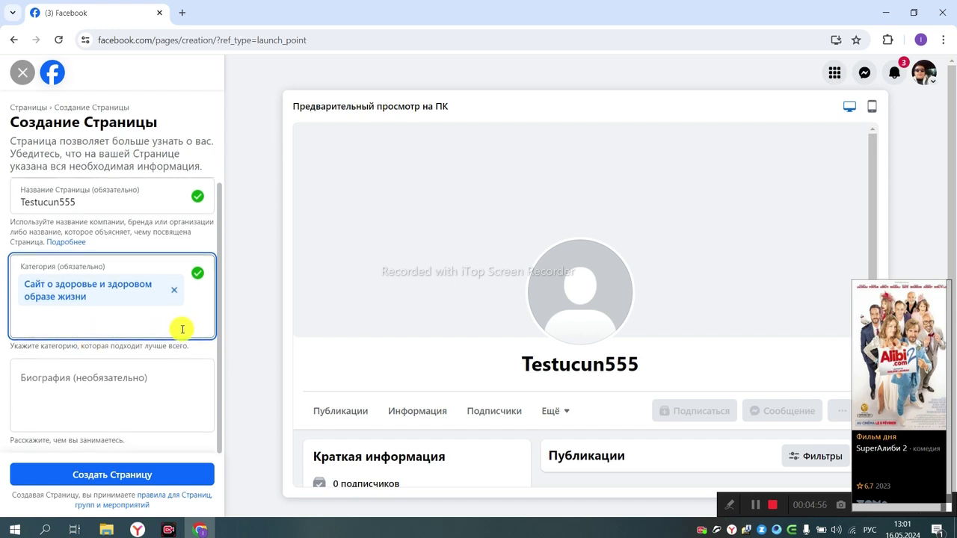
{"action": "left_click", "coordinate": [93, 383]}
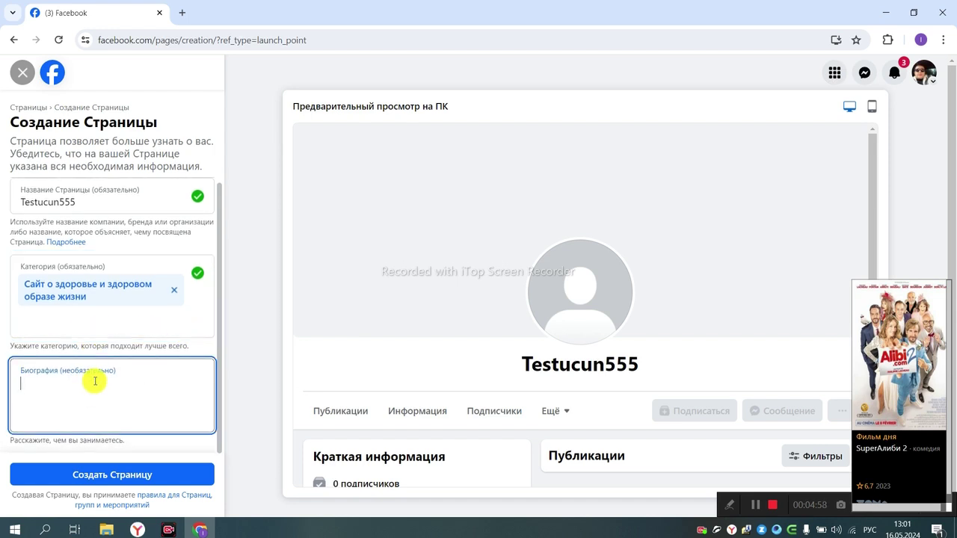
{"action": "type", "text": "онлай"}
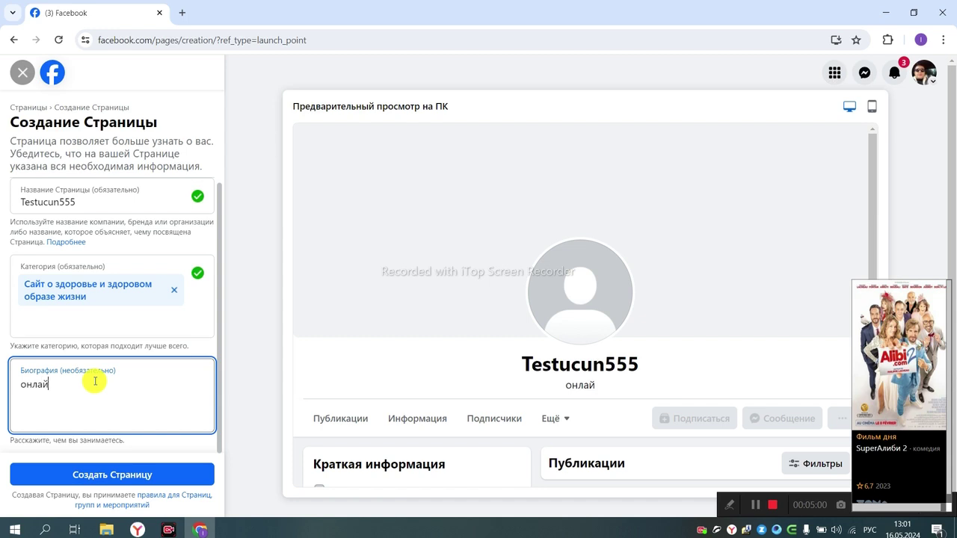
{"action": "type", "text": "н товара"}
{"action": "key", "text": "BackSpace"}
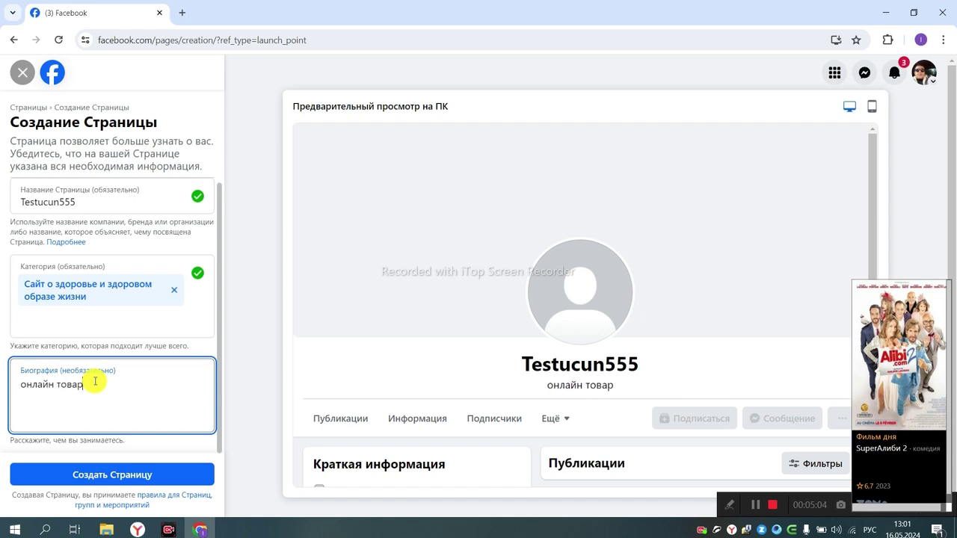
{"action": "type", "text": "лар"}
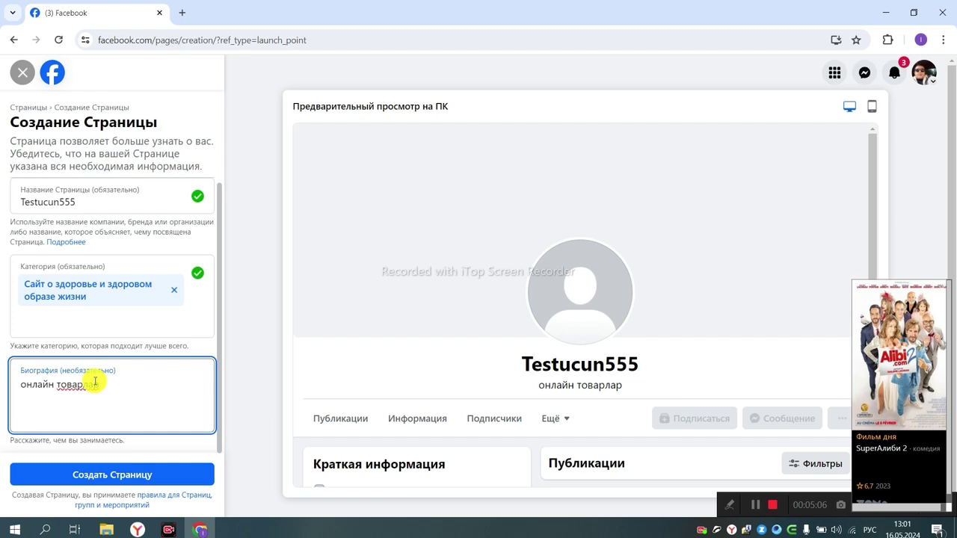
{"action": "left_click", "coordinate": [142, 443]}
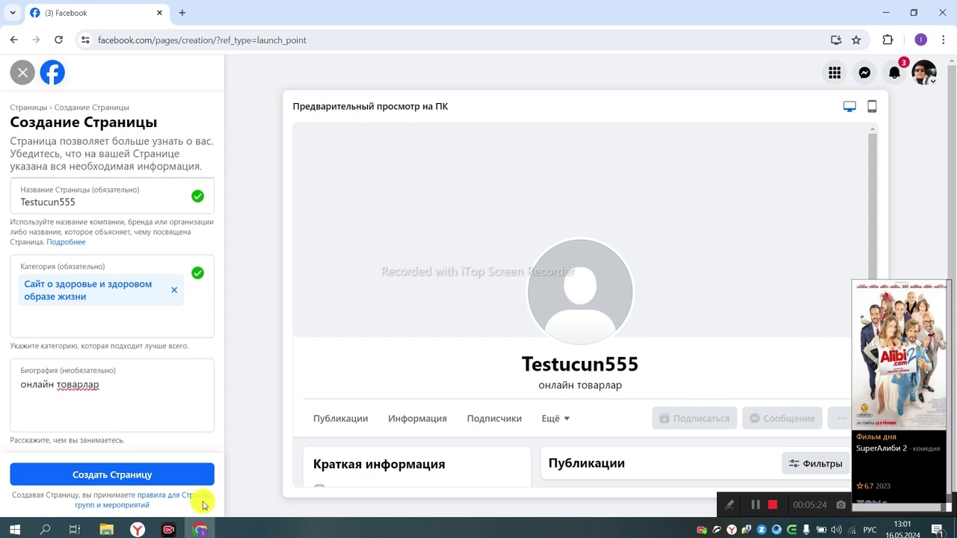
Step: Submit the Testucun555 Page, then review and close the Все профили list
{"action": "left_click", "coordinate": [97, 476]}
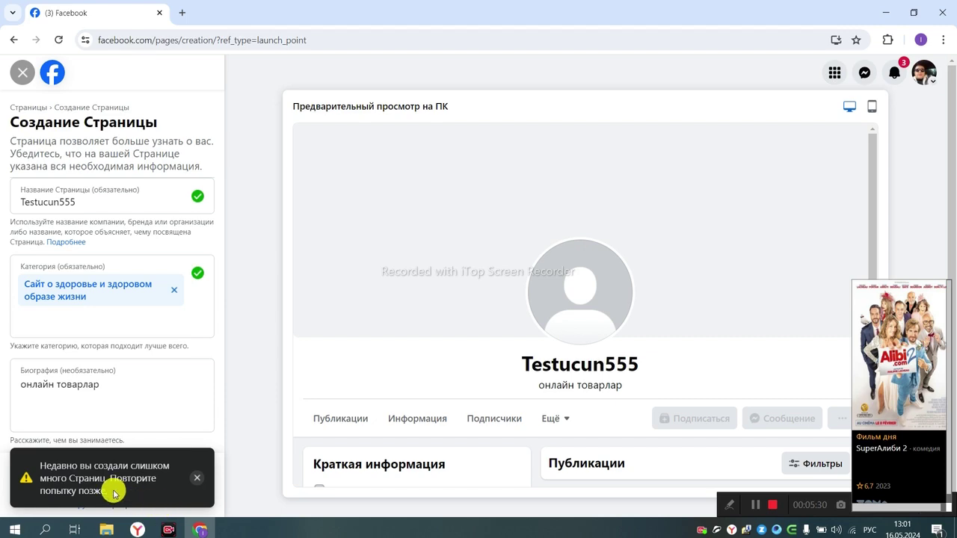
{"action": "left_click", "coordinate": [924, 72]}
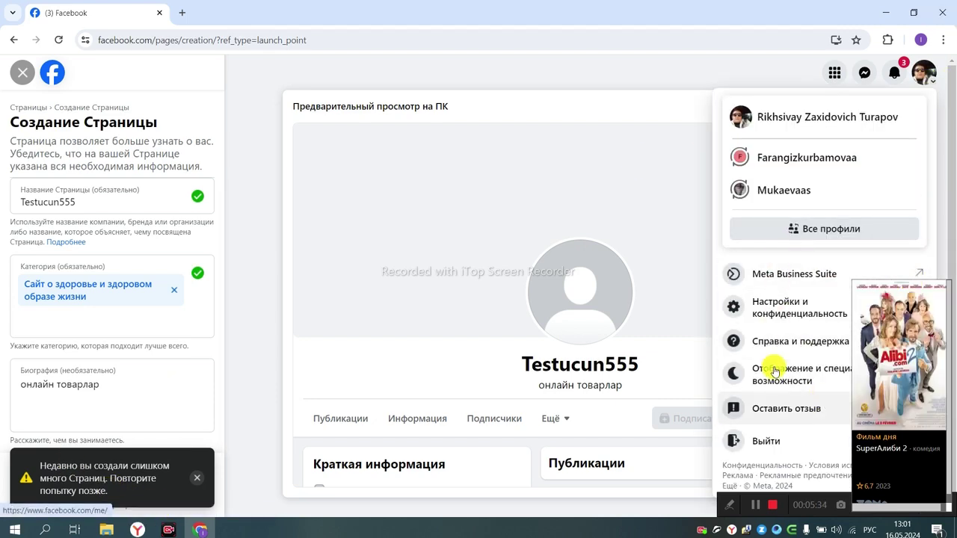
{"action": "left_click", "coordinate": [782, 228]}
{"action": "scroll", "coordinate": [440, 275], "scroll_direction": "down", "scroll_amount": 3}
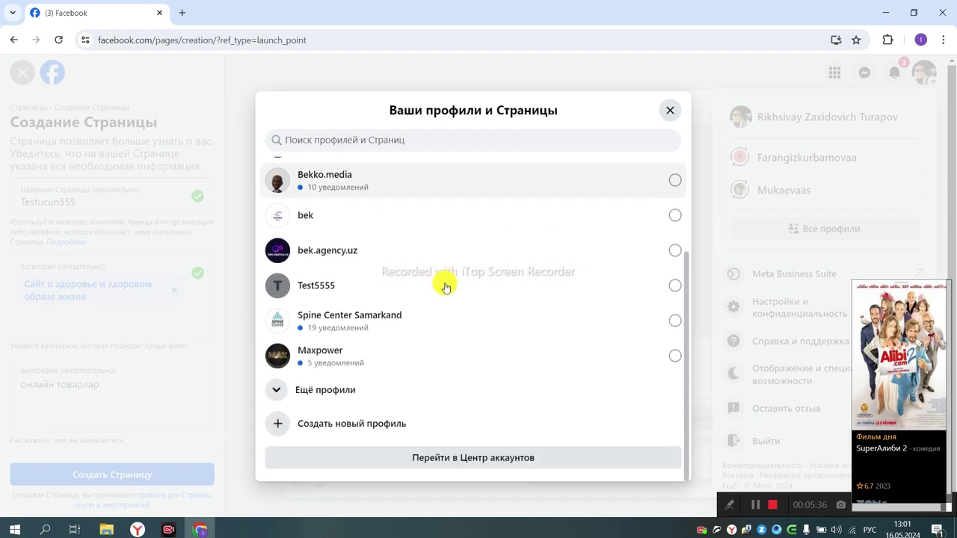
{"action": "scroll", "coordinate": [433, 270], "scroll_direction": "up", "scroll_amount": 5}
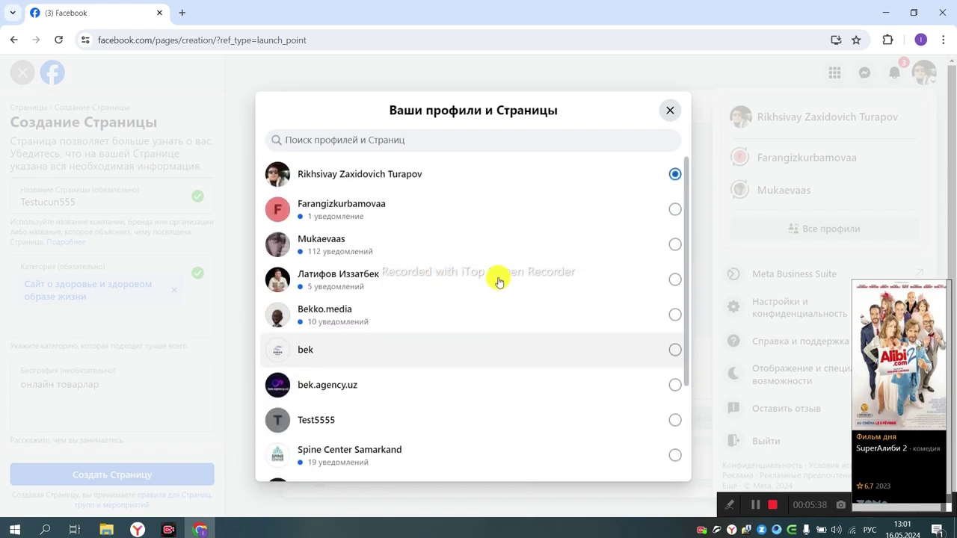
{"action": "left_click", "coordinate": [670, 110]}
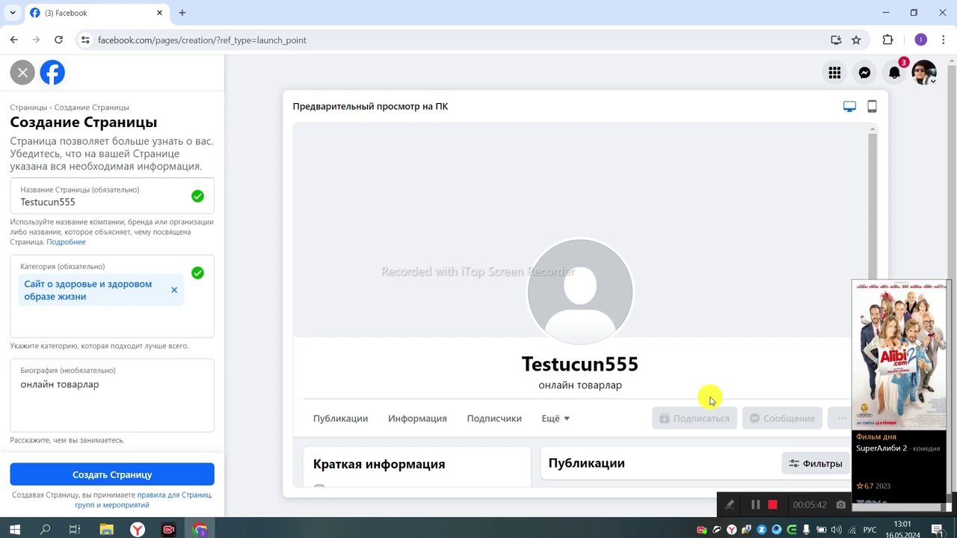
{"action": "mouse_move", "coordinate": [863, 397]}
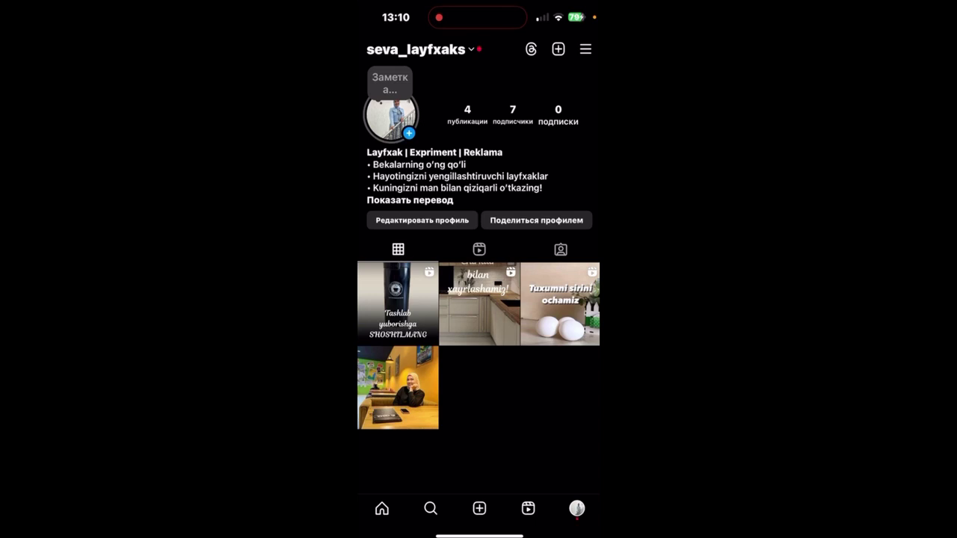
Step: Go to Тип аккаунта и инструменты in Instagram's Настройки и действия
{"action": "scroll", "coordinate": [478, 281], "scroll_direction": "up", "scroll_amount": 2}
{"action": "left_click", "coordinate": [585, 49]}
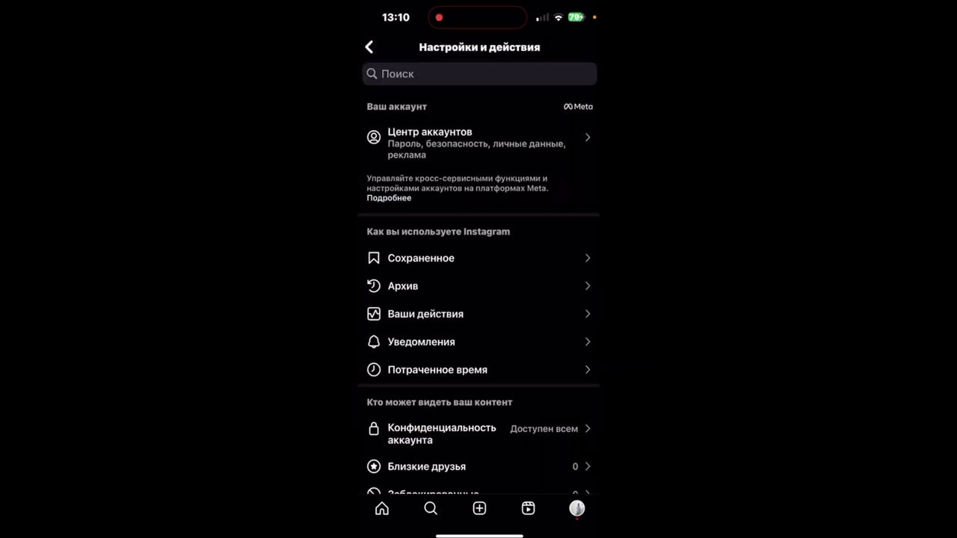
{"action": "scroll", "coordinate": [479, 299], "scroll_direction": "down", "scroll_amount": 3}
{"action": "scroll", "coordinate": [479, 299], "scroll_direction": "down", "scroll_amount": 8}
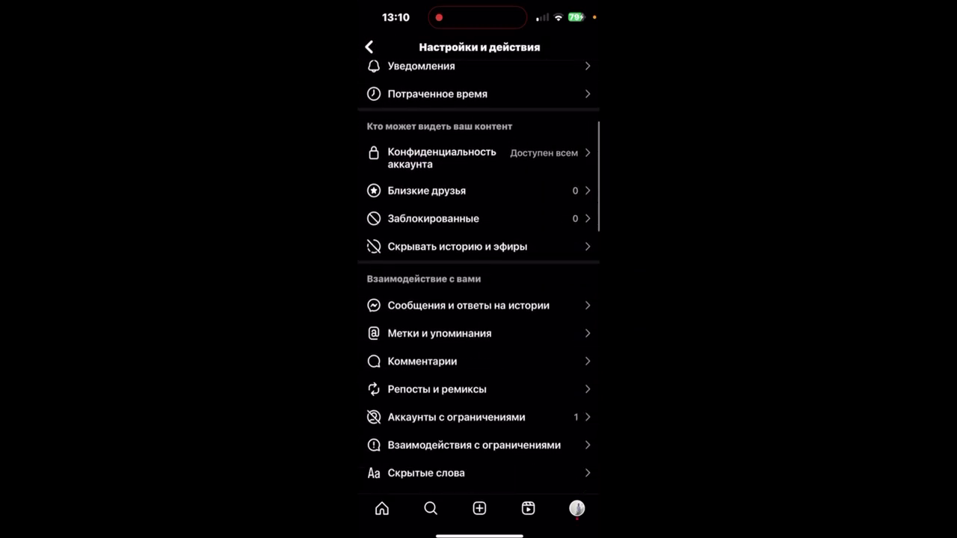
{"action": "scroll", "coordinate": [478, 299], "scroll_direction": "down", "scroll_amount": 8}
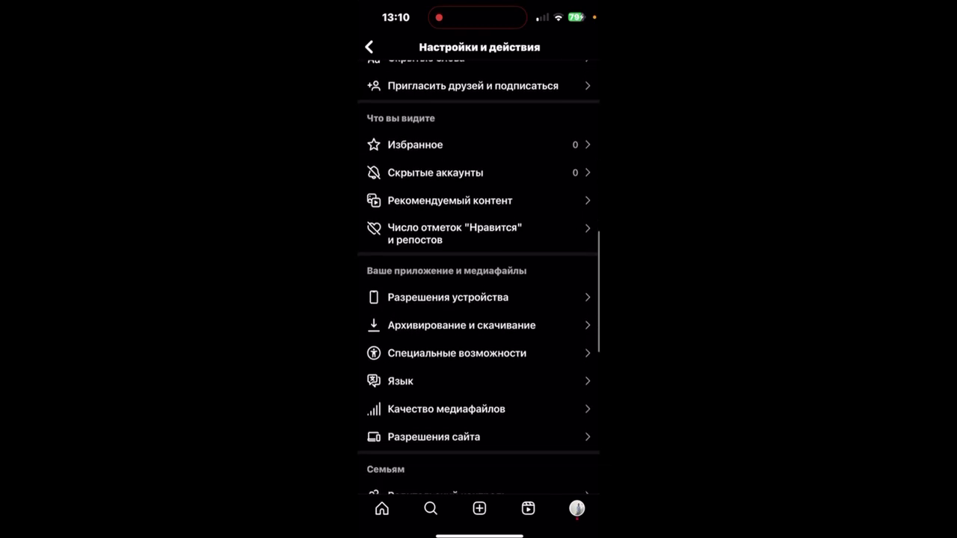
{"action": "scroll", "coordinate": [478, 299], "scroll_direction": "down", "scroll_amount": 8}
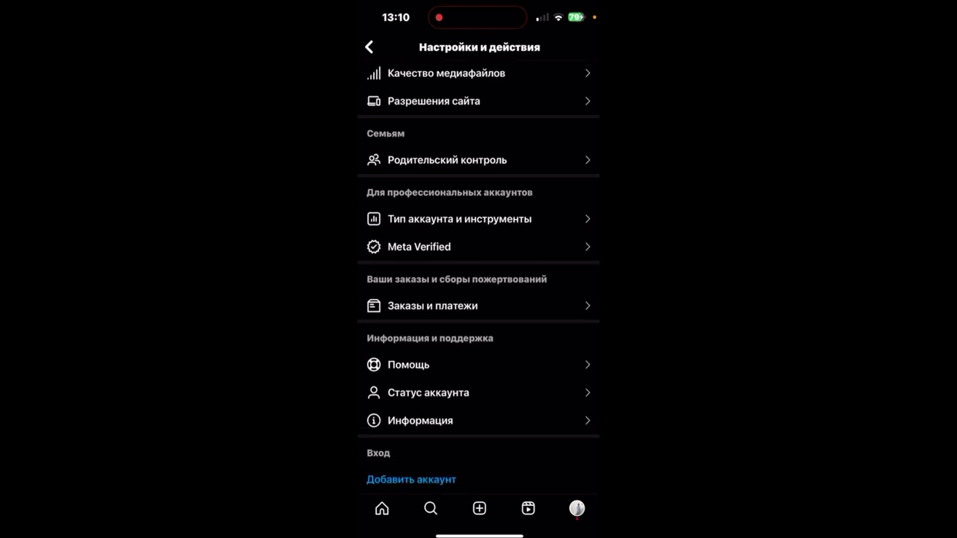
{"action": "left_click", "coordinate": [459, 219]}
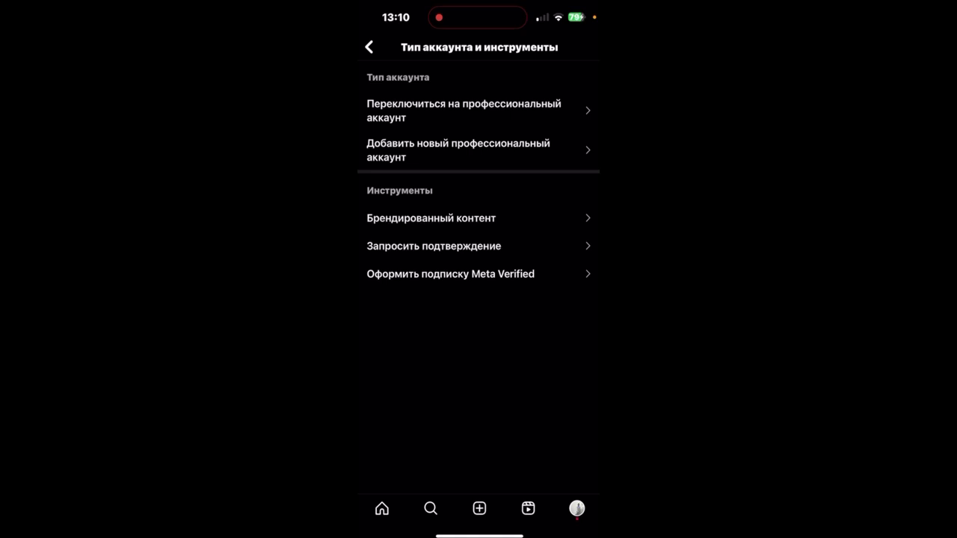
Step: Start the professional-account switch and pick the Автор видео category, shown on the profile
{"action": "left_click", "coordinate": [463, 111]}
{"action": "left_click", "coordinate": [479, 500]}
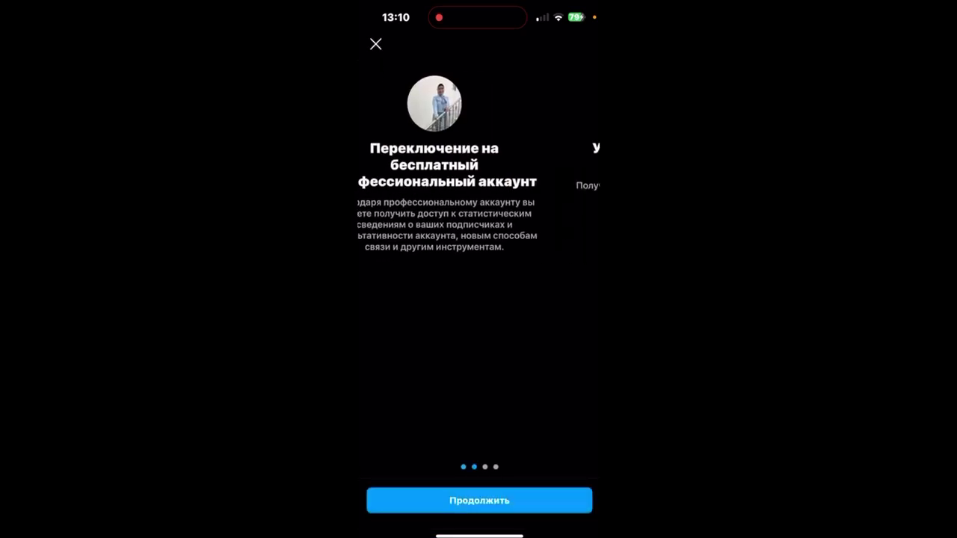
{"action": "left_click", "coordinate": [479, 500]}
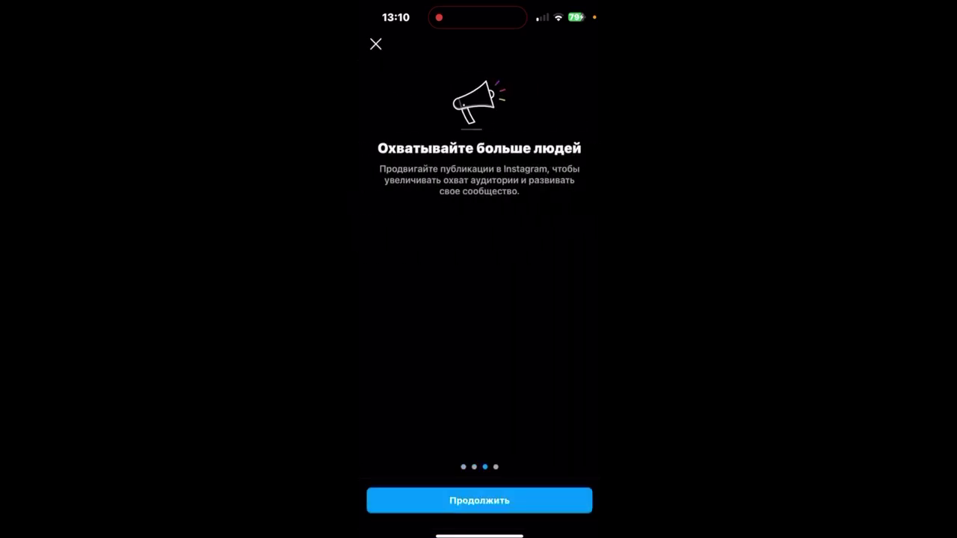
{"action": "left_click", "coordinate": [479, 500]}
{"action": "left_click", "coordinate": [479, 500]}
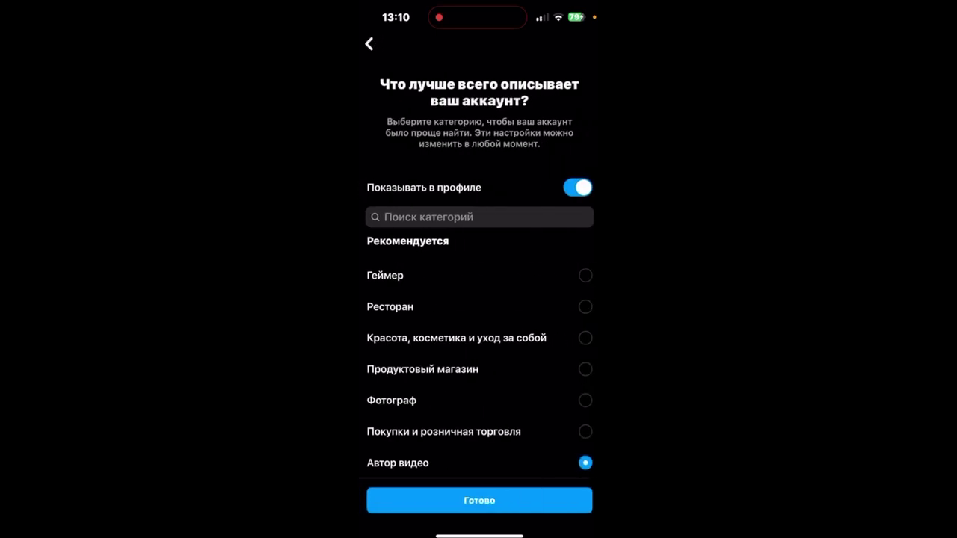
{"action": "scroll", "coordinate": [479, 367], "scroll_direction": "down", "scroll_amount": 1}
{"action": "left_click", "coordinate": [577, 188]}
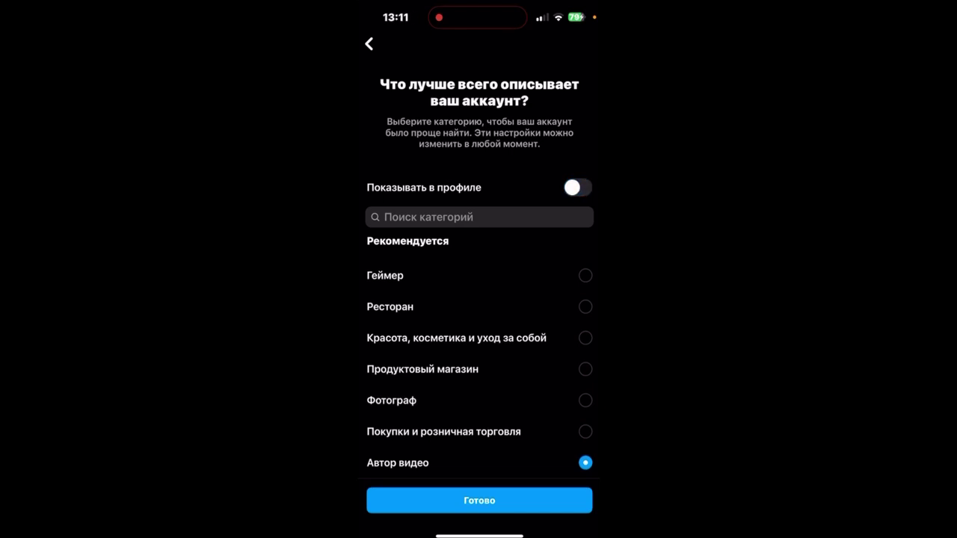
{"action": "left_click", "coordinate": [577, 188]}
{"action": "scroll", "coordinate": [479, 366], "scroll_direction": "down", "scroll_amount": 1}
{"action": "left_click", "coordinate": [479, 500]}
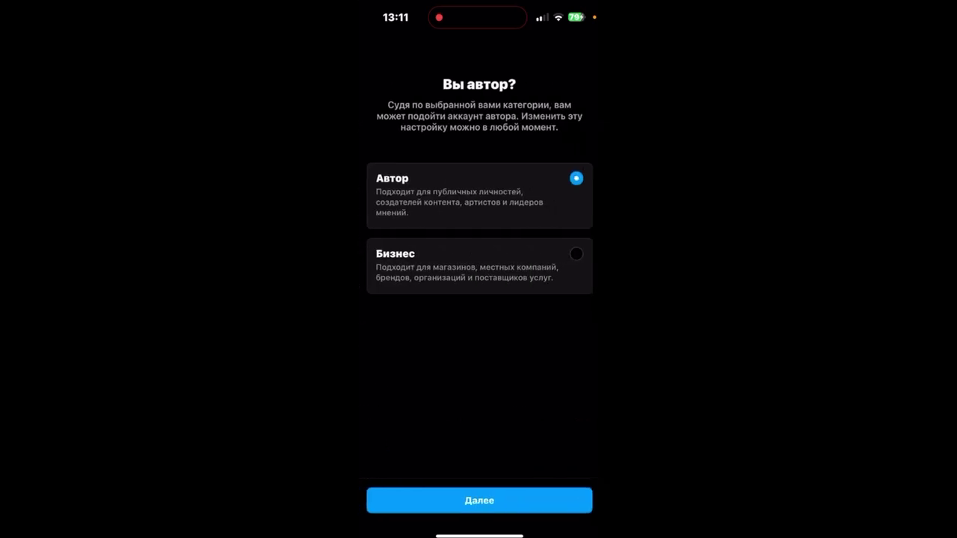
Step: Choose the creator (Автор) account type and continue
{"action": "left_click", "coordinate": [479, 266]}
{"action": "left_click", "coordinate": [479, 196]}
{"action": "left_click", "coordinate": [576, 254]}
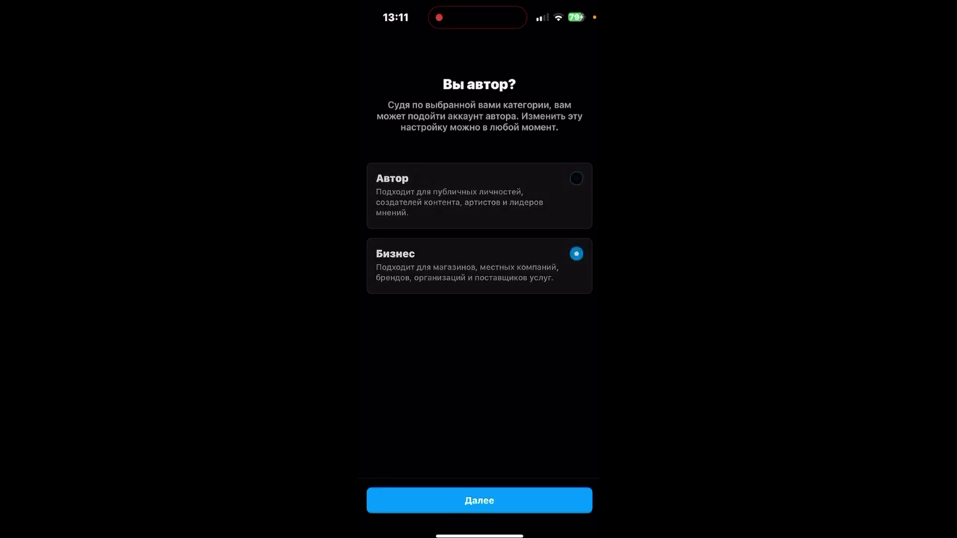
{"action": "left_click", "coordinate": [576, 178]}
{"action": "left_click", "coordinate": [479, 500]}
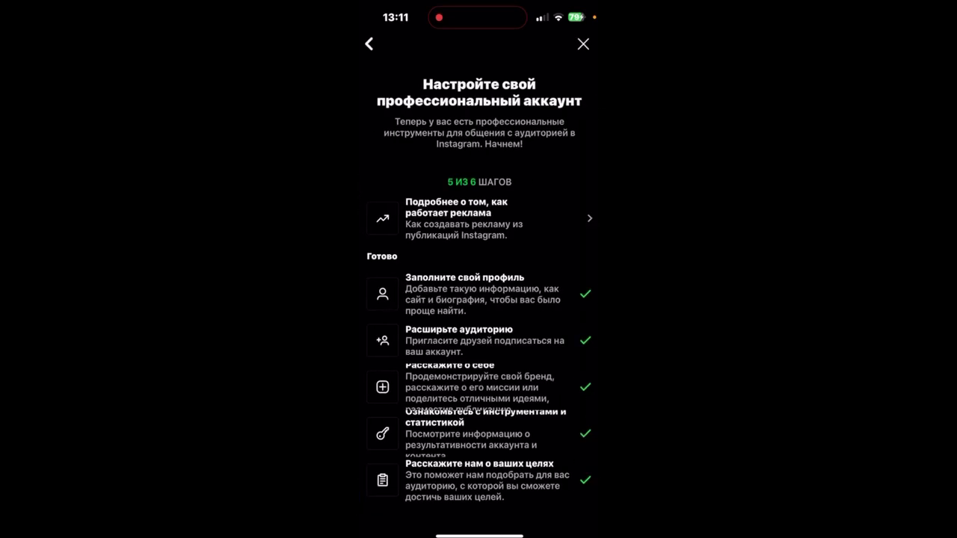
Step: Close the setup checklist, glance at Профессиональная панель, then open Редактировать профиль
{"action": "left_click", "coordinate": [583, 44]}
{"action": "scroll", "coordinate": [479, 280], "scroll_direction": "up", "scroll_amount": 2}
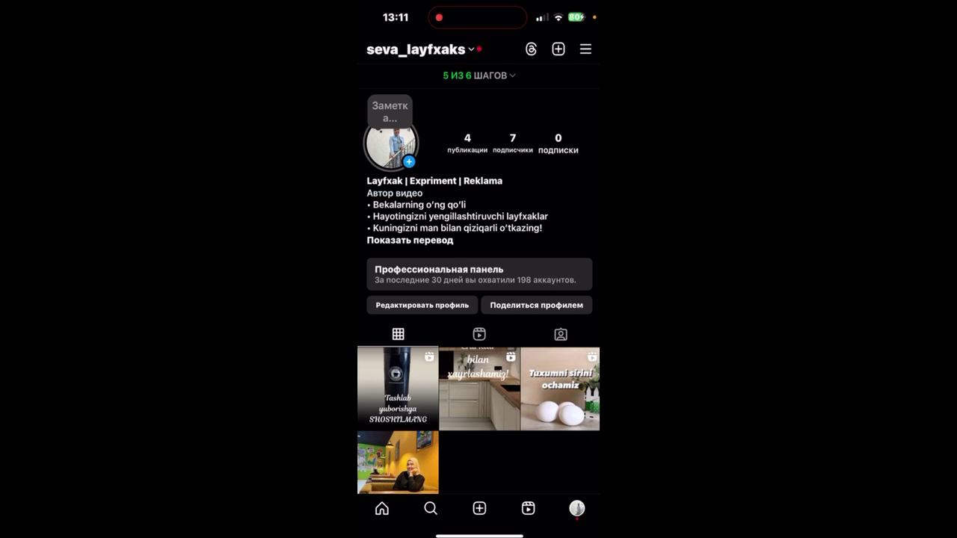
{"action": "left_click", "coordinate": [478, 274]}
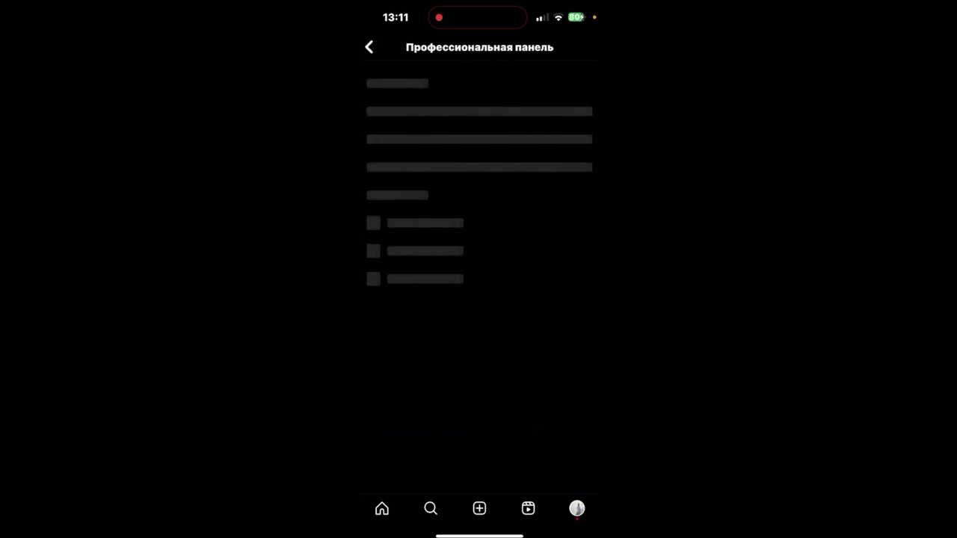
{"action": "left_click", "coordinate": [368, 47]}
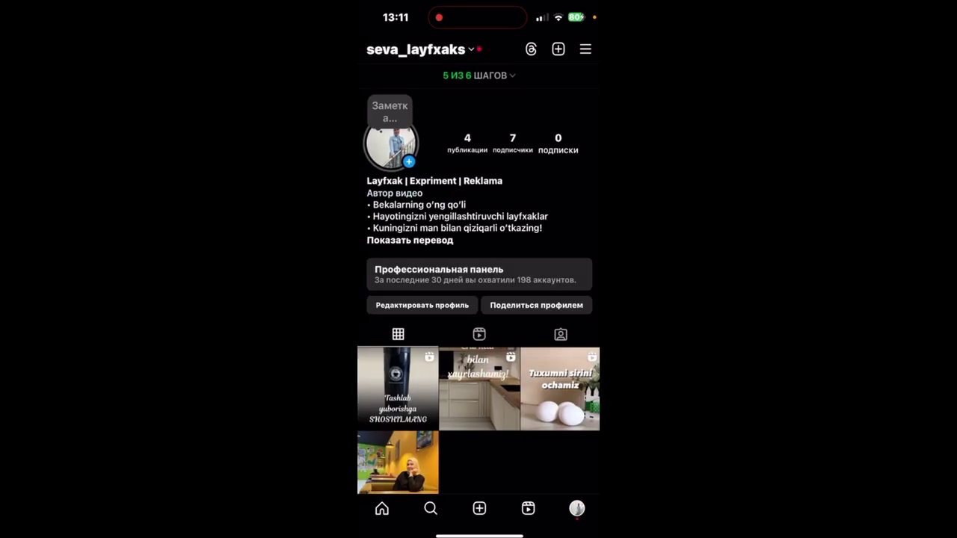
{"action": "left_click", "coordinate": [420, 305]}
{"action": "scroll", "coordinate": [478, 299], "scroll_direction": "down", "scroll_amount": 2}
{"action": "scroll", "coordinate": [478, 299], "scroll_direction": "up", "scroll_amount": 1}
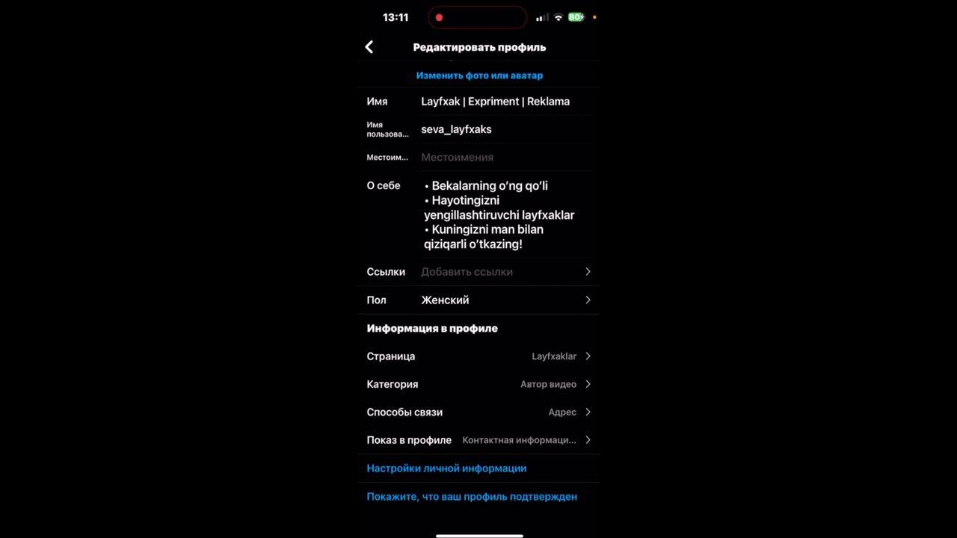
Step: From the Страница row, log in to Facebook and choose Создать Страницу Facebook
{"action": "left_click", "coordinate": [449, 356]}
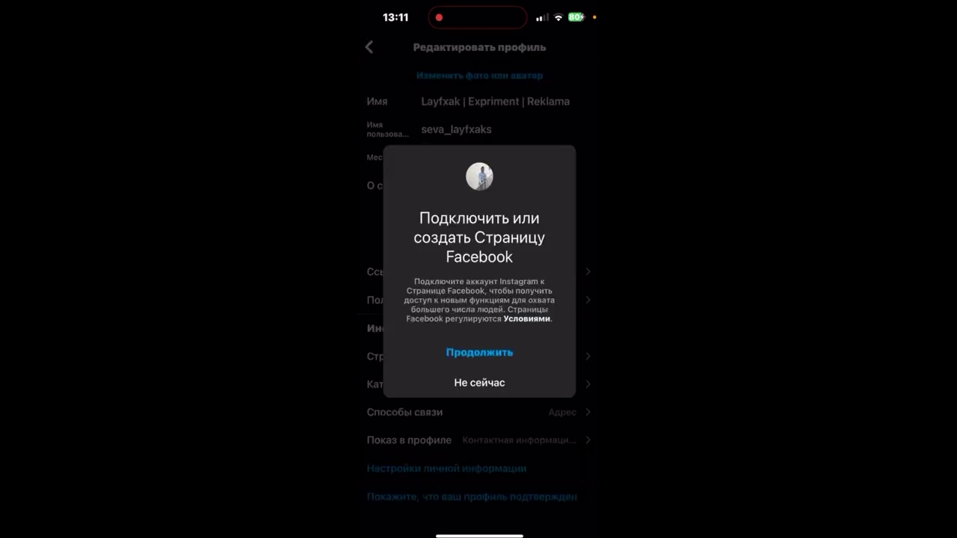
{"action": "left_click", "coordinate": [479, 352]}
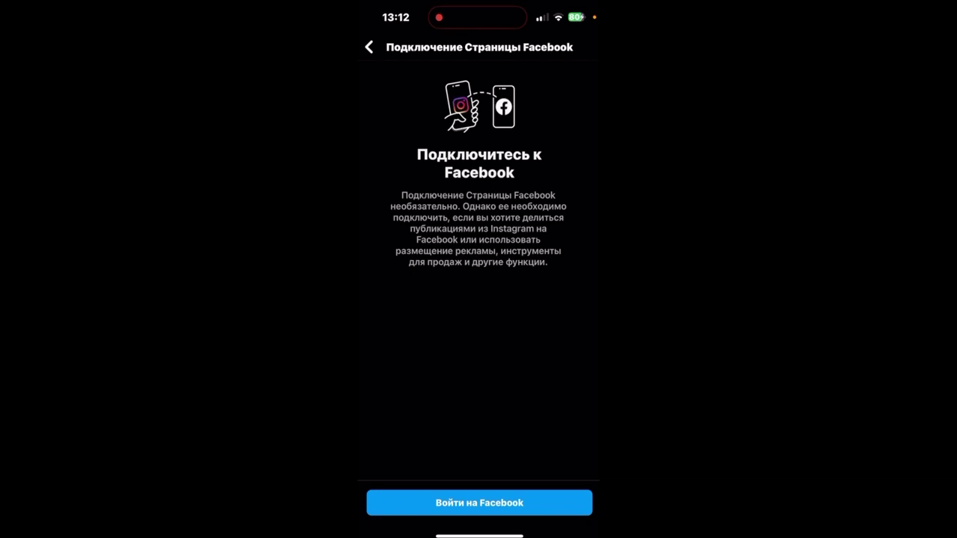
{"action": "left_click", "coordinate": [479, 502]}
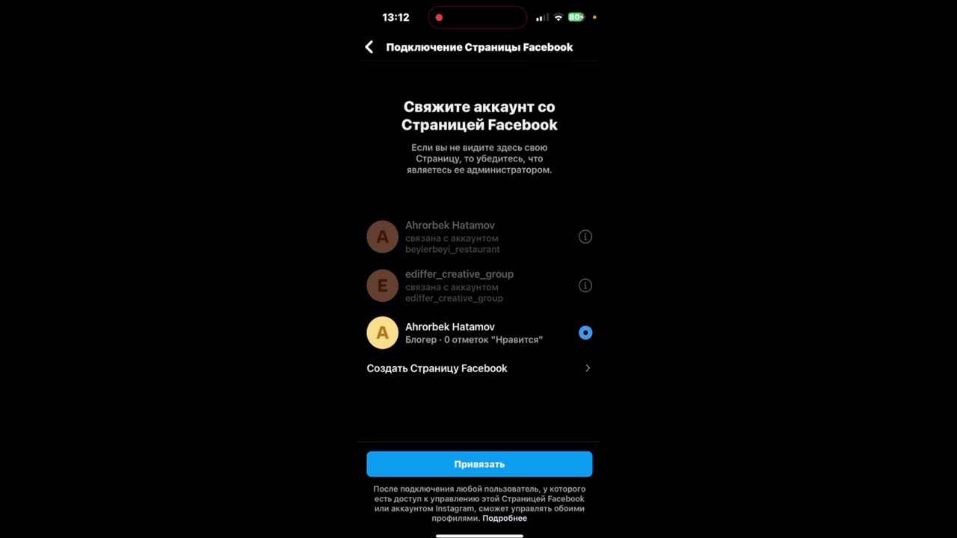
{"action": "left_click", "coordinate": [438, 367]}
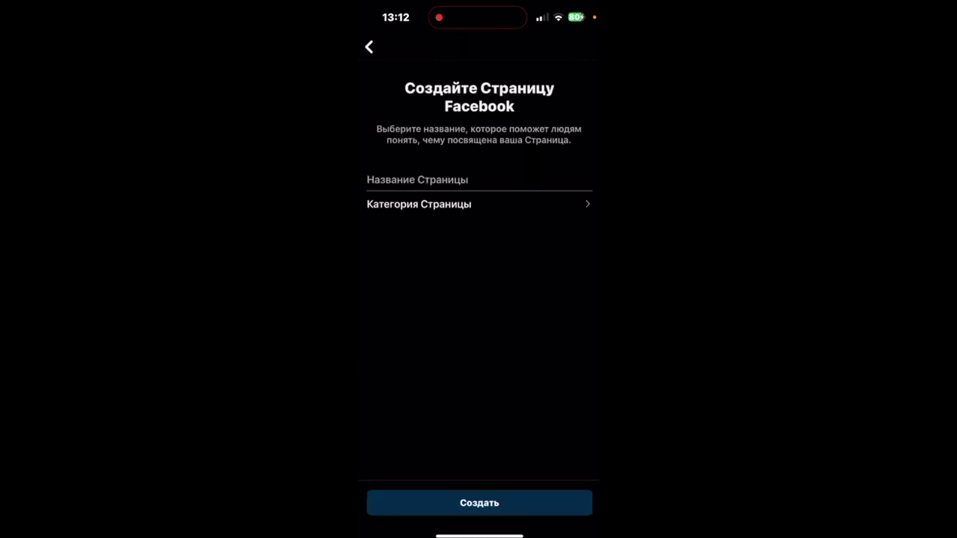
Step: Enter Testucun66666 as the new Facebook Page's name
{"action": "left_click", "coordinate": [479, 180]}
{"action": "left_click", "coordinate": [382, 519]}
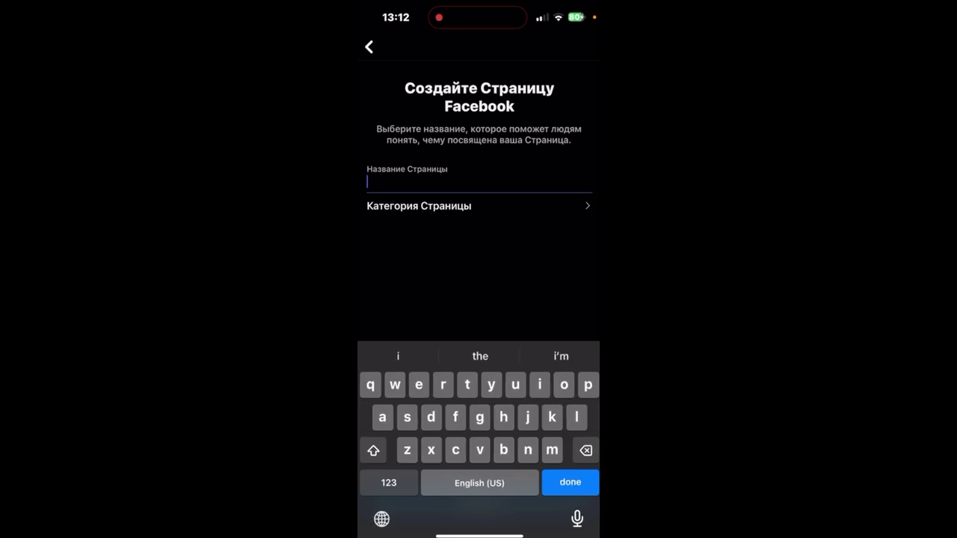
{"action": "left_click", "coordinate": [373, 450]}
{"action": "type", "text": "Test"}
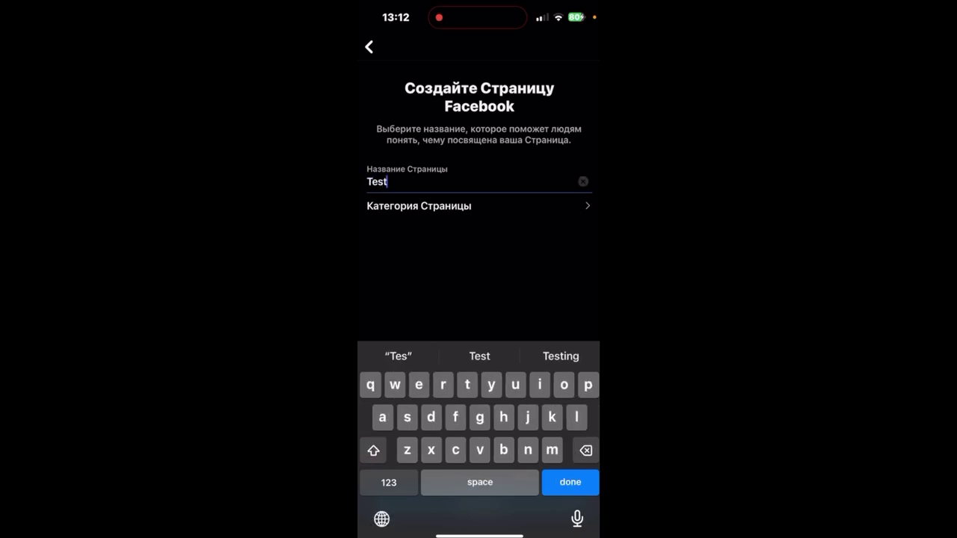
{"action": "type", "text": "ucun"}
{"action": "left_click", "coordinate": [388, 482]}
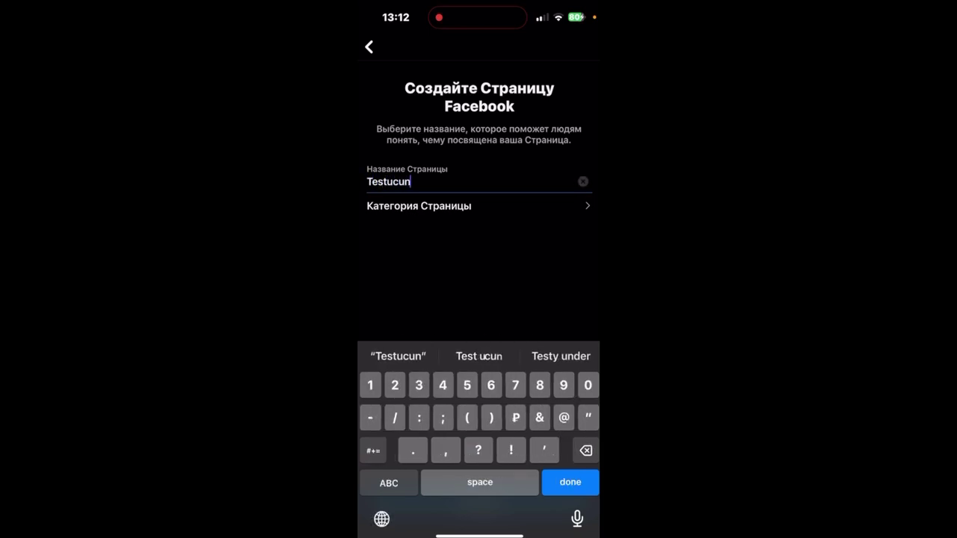
{"action": "type", "text": "66666"}
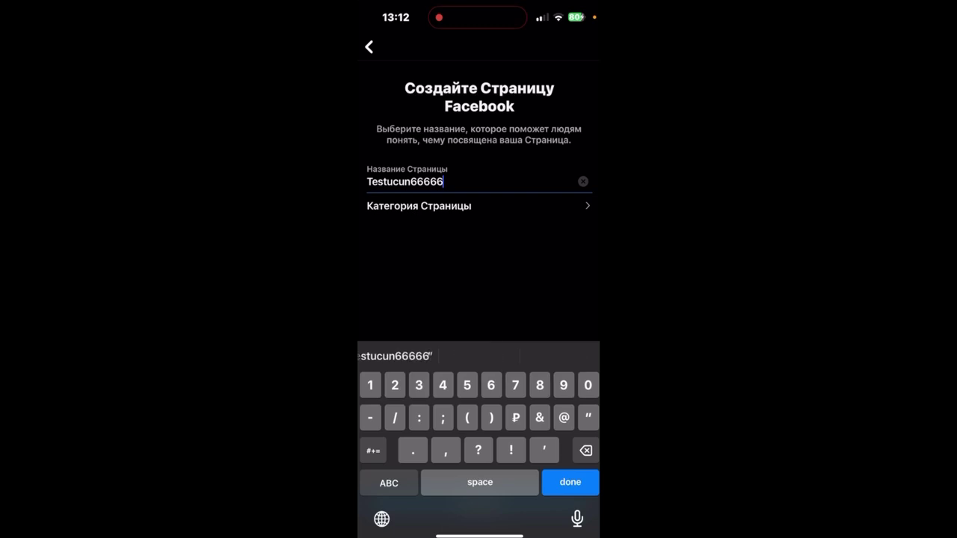
Step: Choose Редактор as the Page category and dismiss the keyboard
{"action": "left_click", "coordinate": [418, 205]}
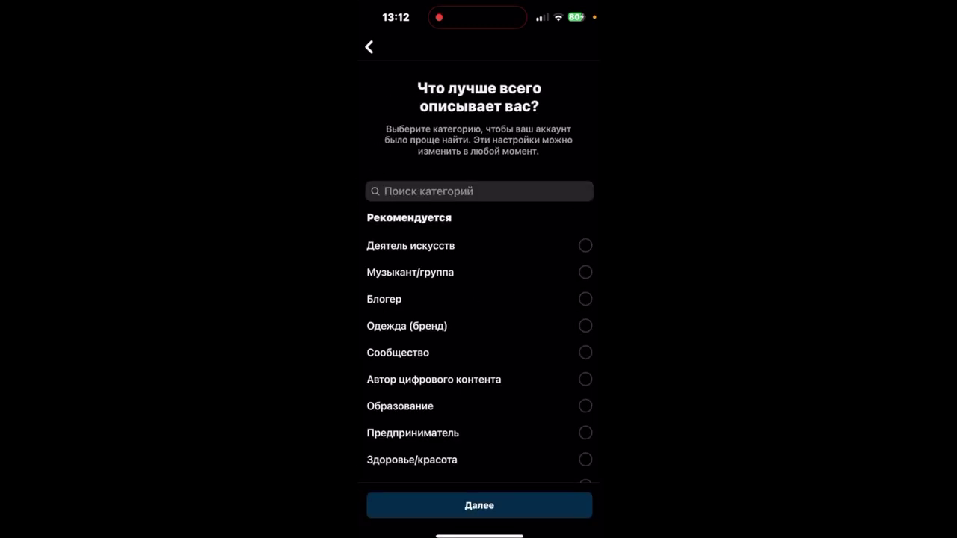
{"action": "scroll", "coordinate": [480, 359], "scroll_direction": "down", "scroll_amount": 3}
{"action": "scroll", "coordinate": [480, 352], "scroll_direction": "up", "scroll_amount": 5}
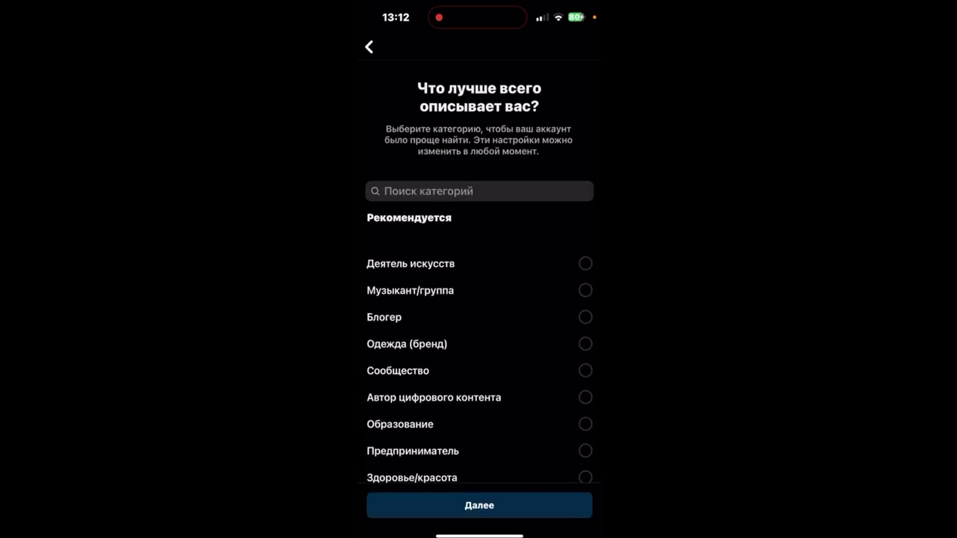
{"action": "scroll", "coordinate": [480, 352], "scroll_direction": "down", "scroll_amount": 3}
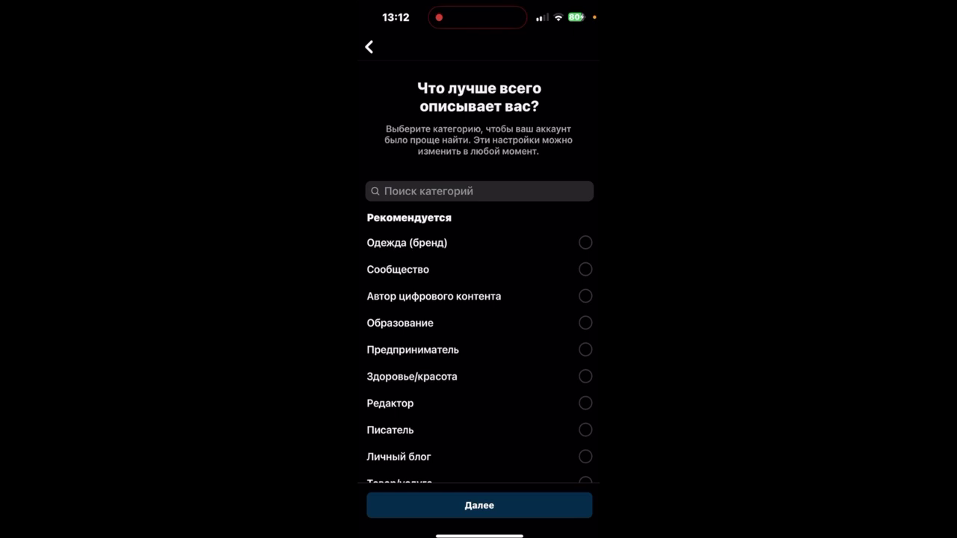
{"action": "left_click", "coordinate": [390, 403]}
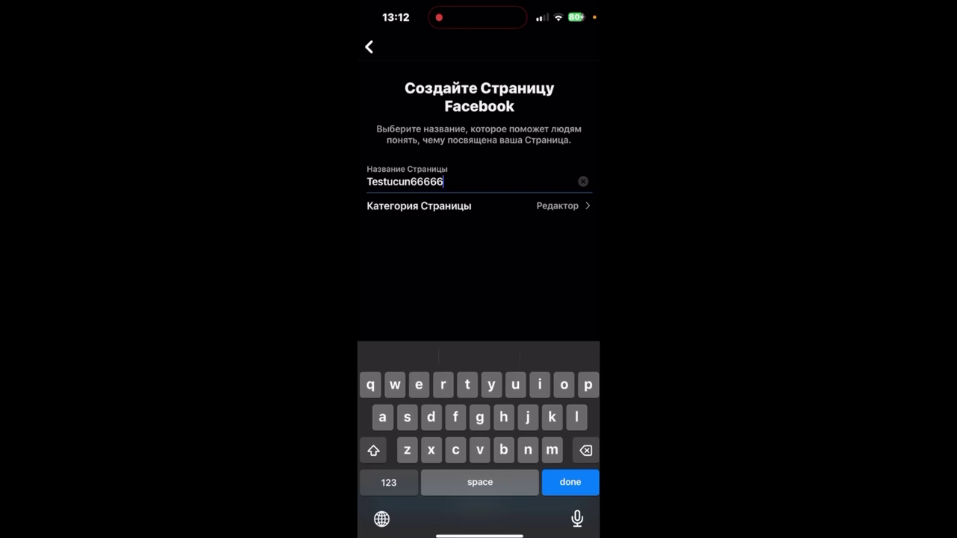
{"action": "key", "text": "Return"}
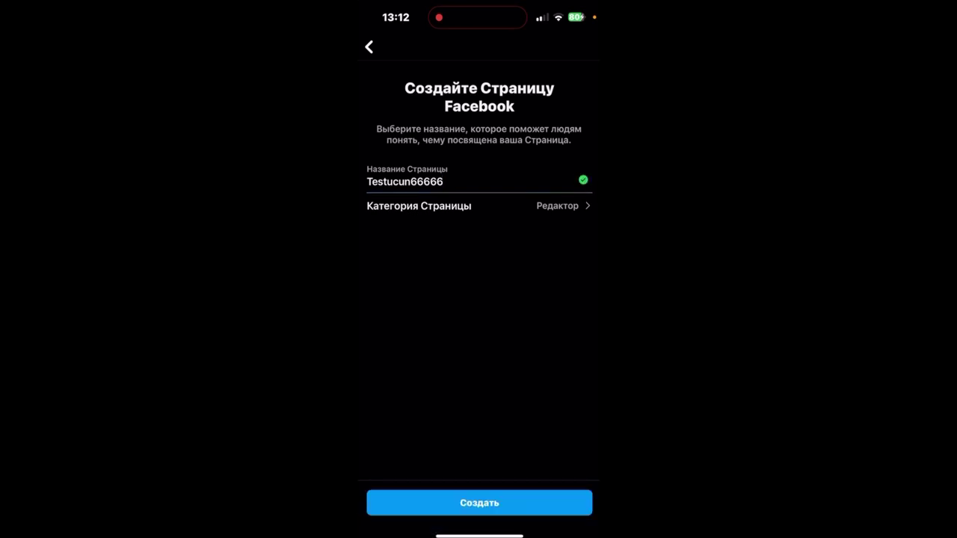
Step: Create the Testucun66666 Page and check that the profile lists it with category Редактор
{"action": "left_click", "coordinate": [479, 502]}
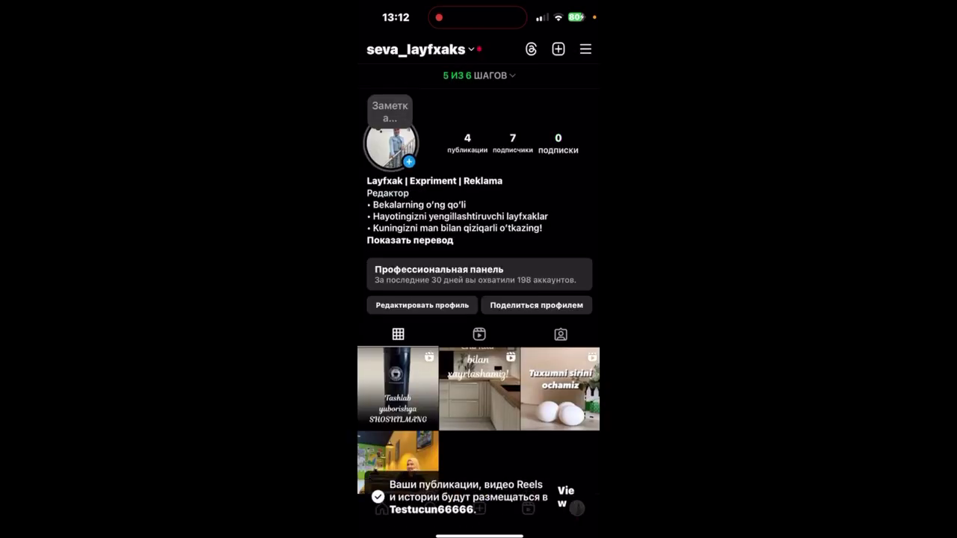
{"action": "scroll", "coordinate": [479, 284], "scroll_direction": "up", "scroll_amount": 2}
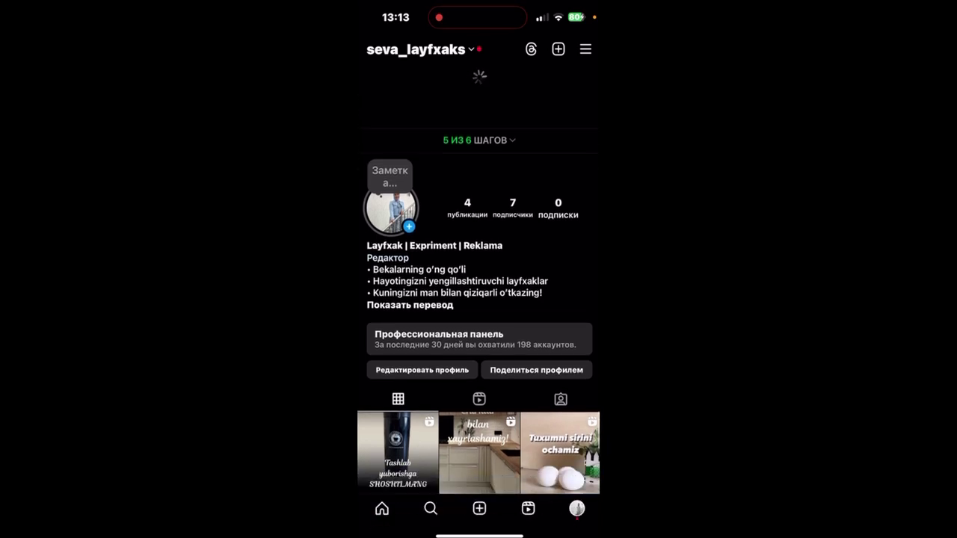
{"action": "left_click", "coordinate": [422, 305]}
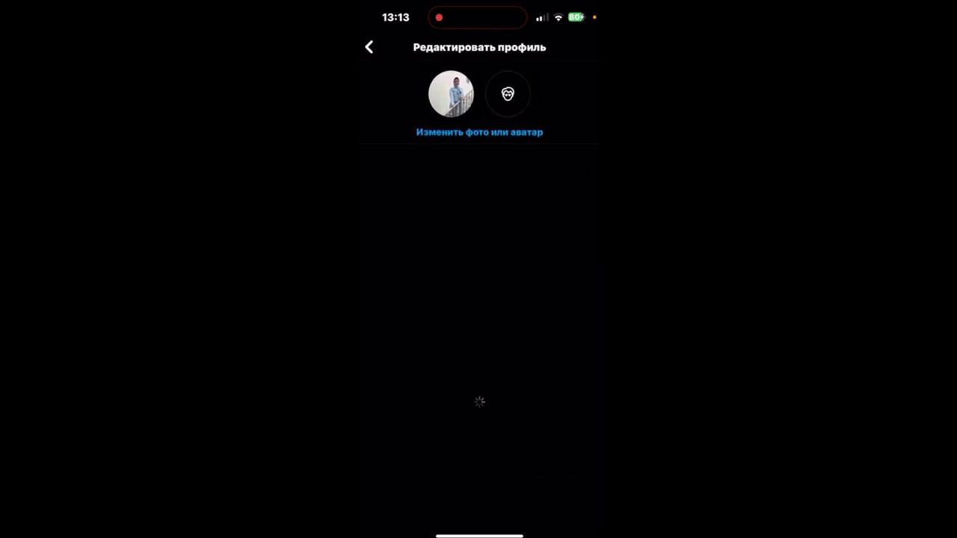
{"action": "scroll", "coordinate": [478, 299], "scroll_direction": "down", "scroll_amount": 1}
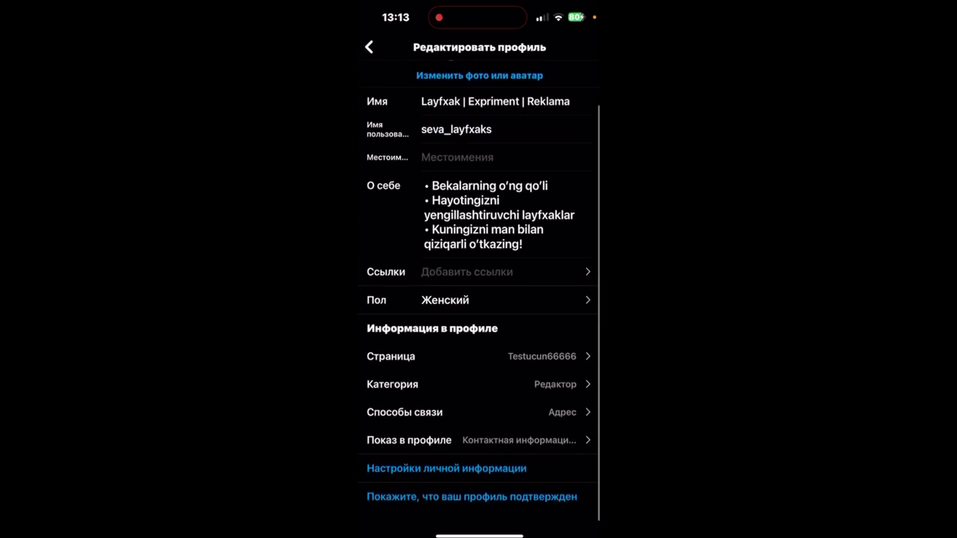
{"action": "left_click", "coordinate": [368, 47]}
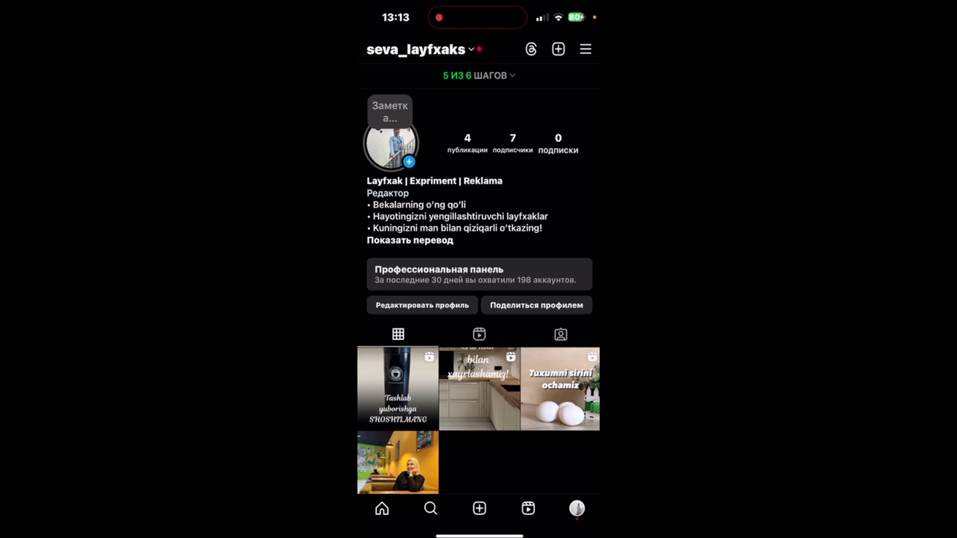